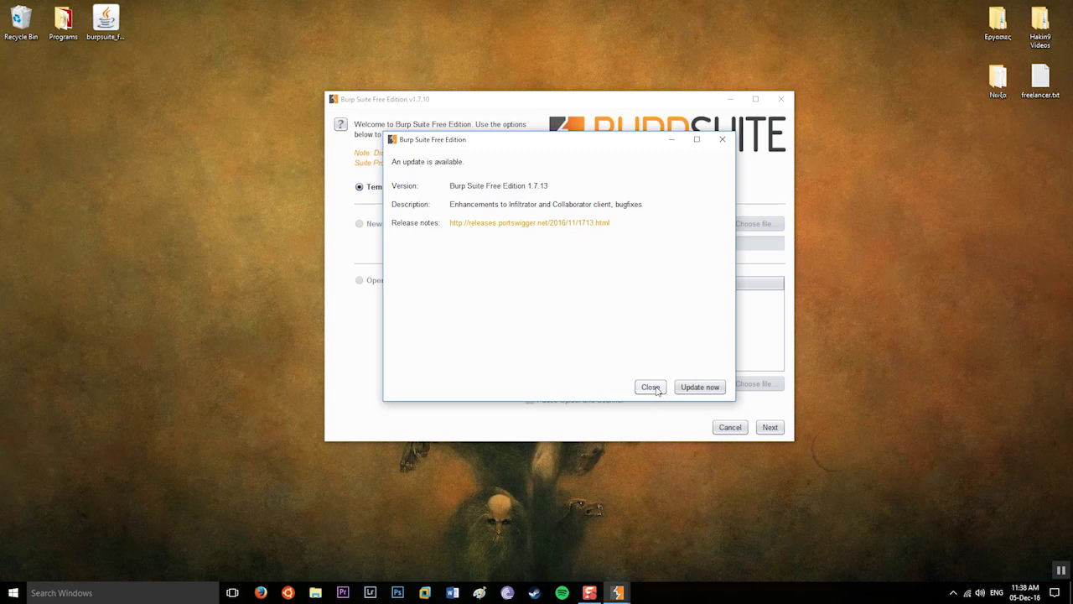
Step: Dismiss the update notice and start Burp with a temporary project using the Burp defaults
left_click(658, 390)
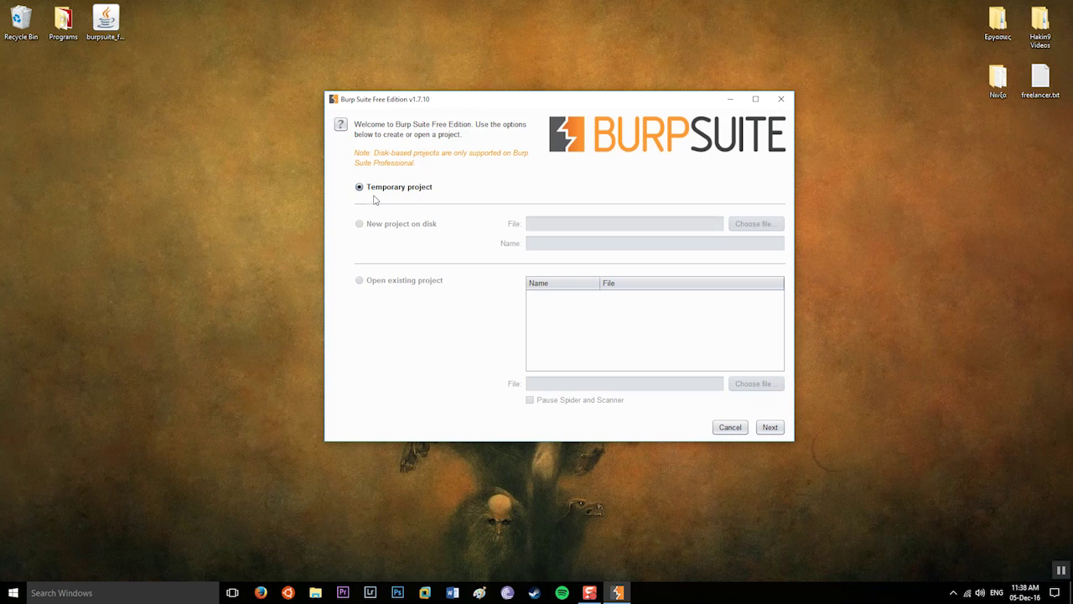
left_click(769, 427)
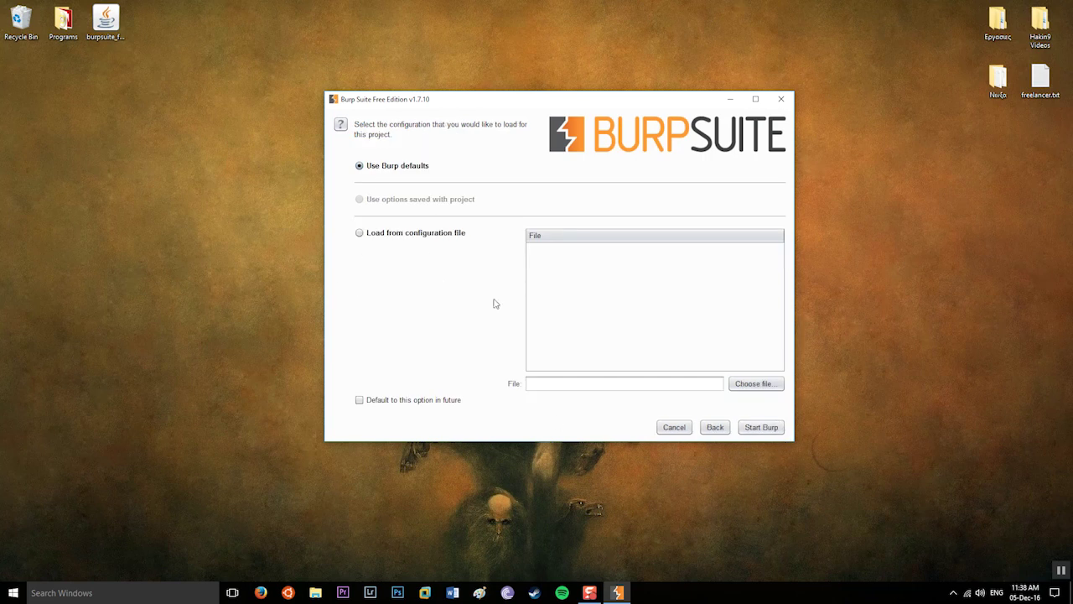
left_click(762, 429)
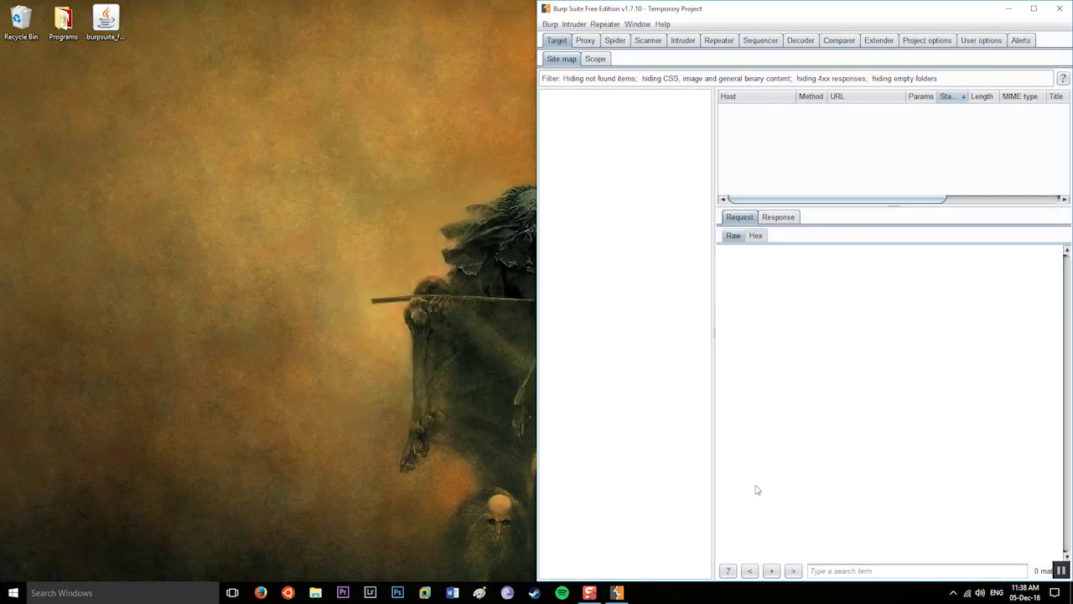
Step: Start Firefox with the preselected user profile and open the connection settings in its advanced network options
left_click(261, 593)
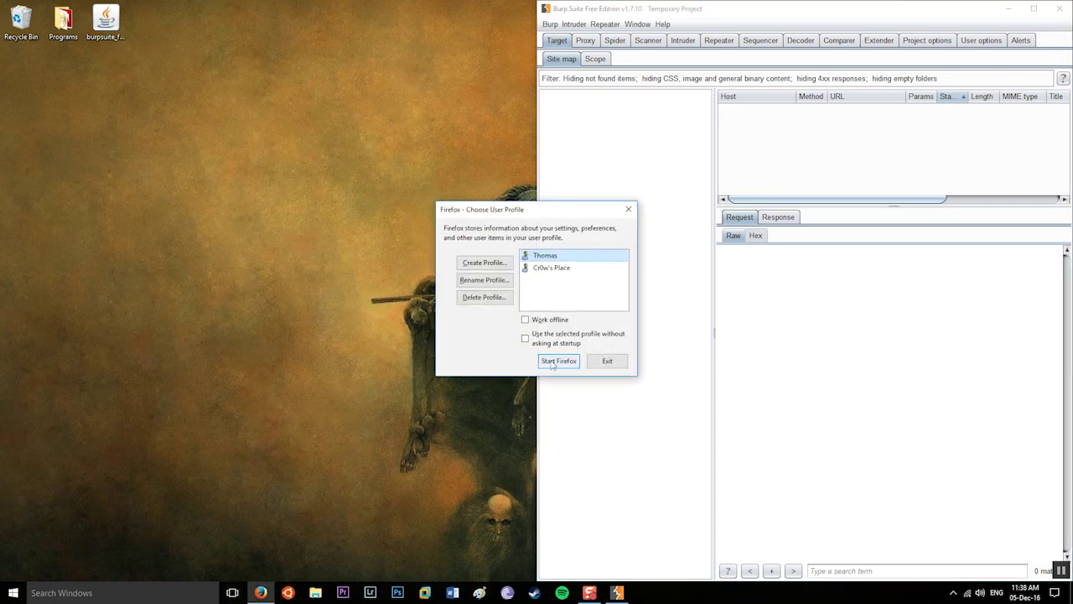
left_click(558, 363)
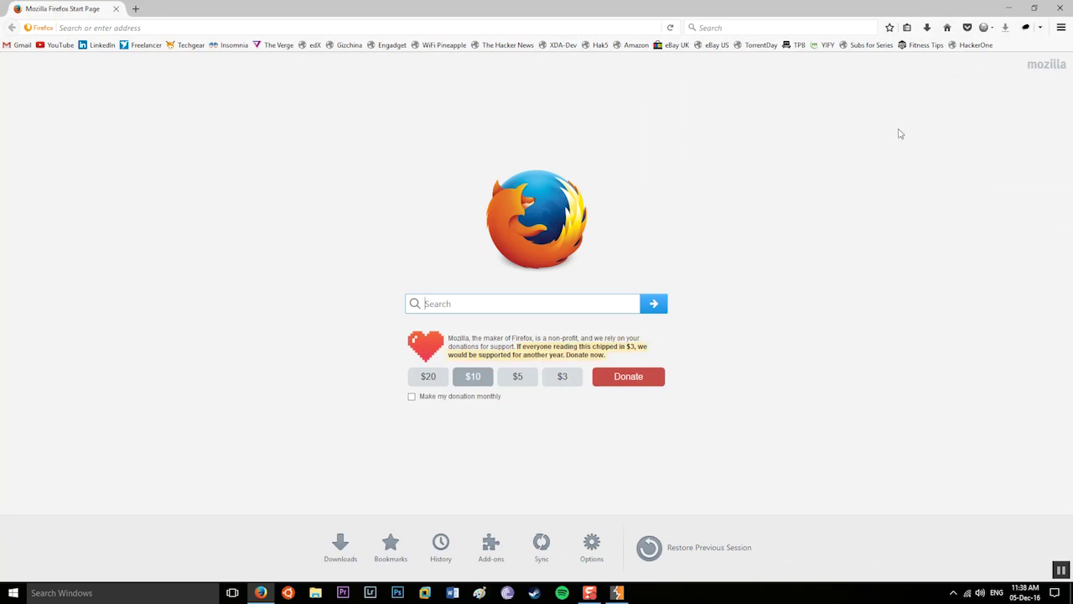
left_click(1061, 28)
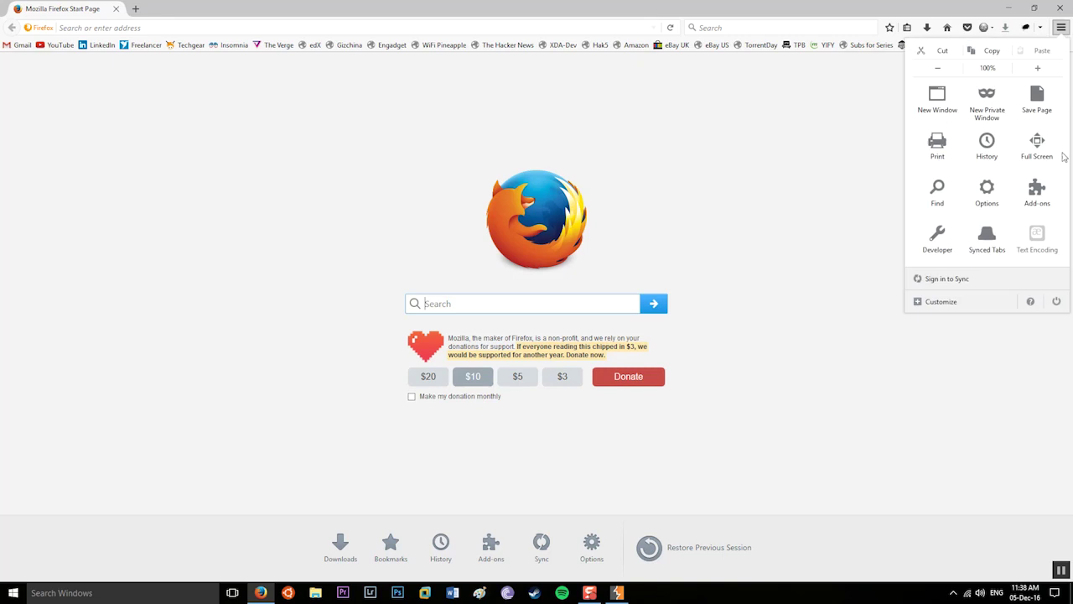
left_click(993, 196)
left_click(41, 244)
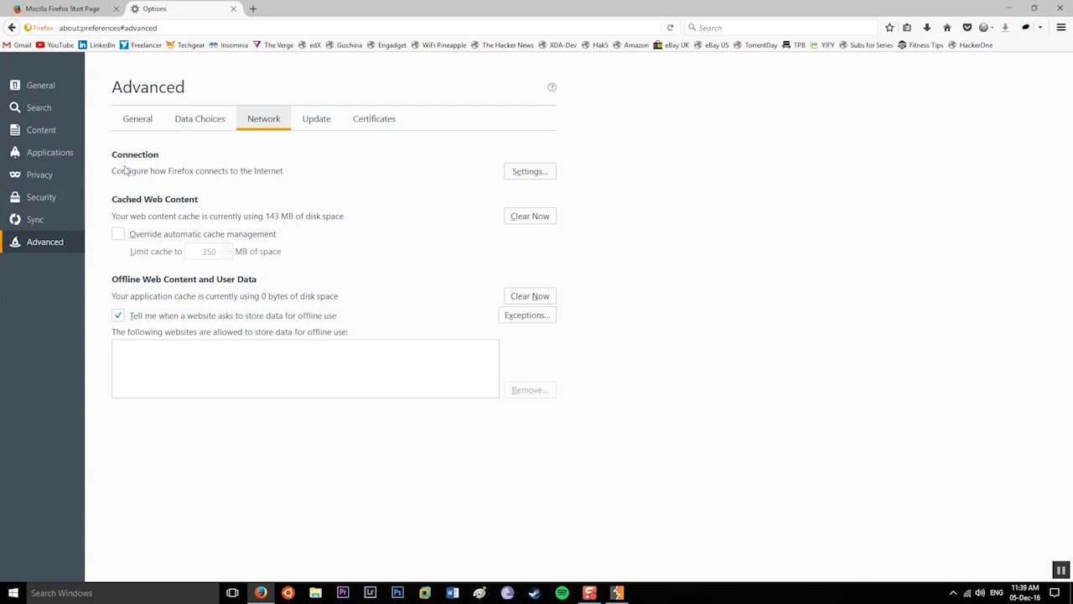
left_click_drag(114, 155, 216, 173)
left_click(509, 173)
left_click_drag(132, 14, 443, 105)
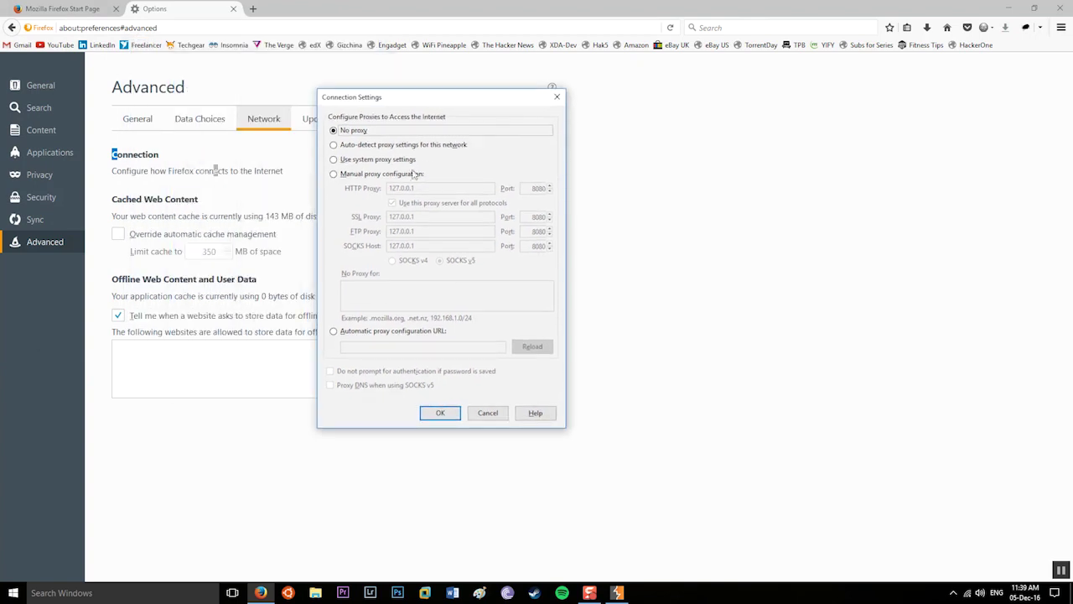
Step: Enable the manual proxy configuration with HTTP proxy 127.0.0.1, port 8080, for all protocols, and close the Firefox options
left_click(405, 174)
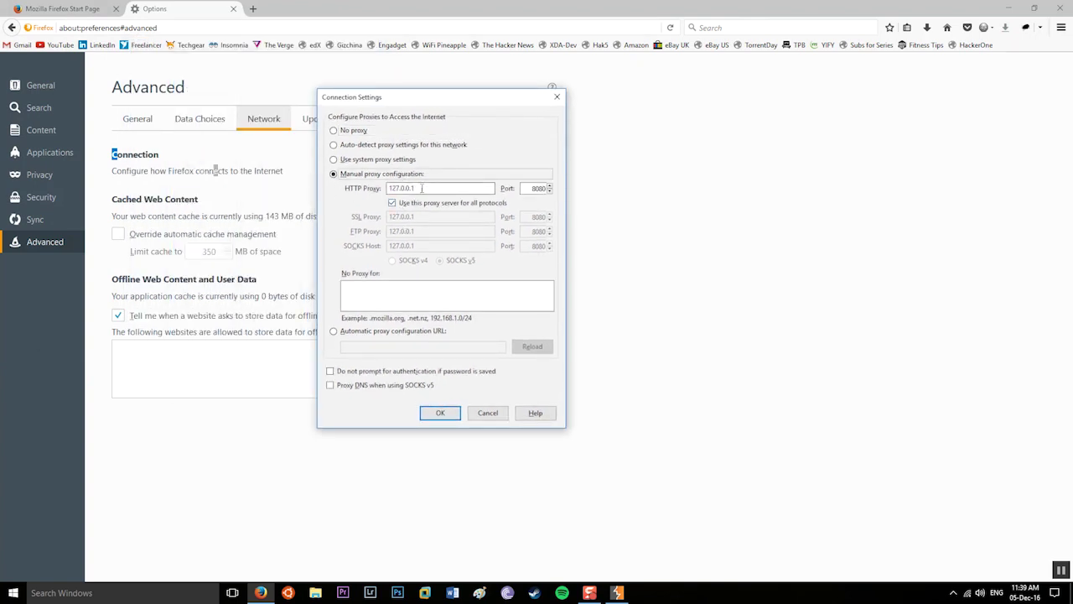
left_click_drag(389, 188, 422, 188)
left_click(422, 188)
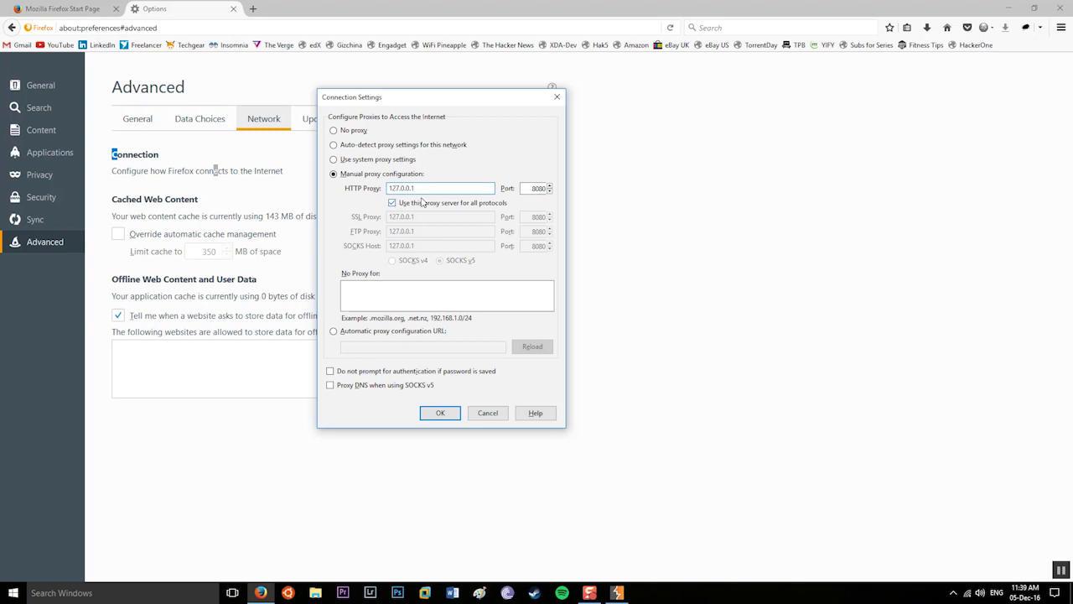
double_click(533, 187)
left_click(392, 203)
left_click(393, 204)
left_click(431, 411)
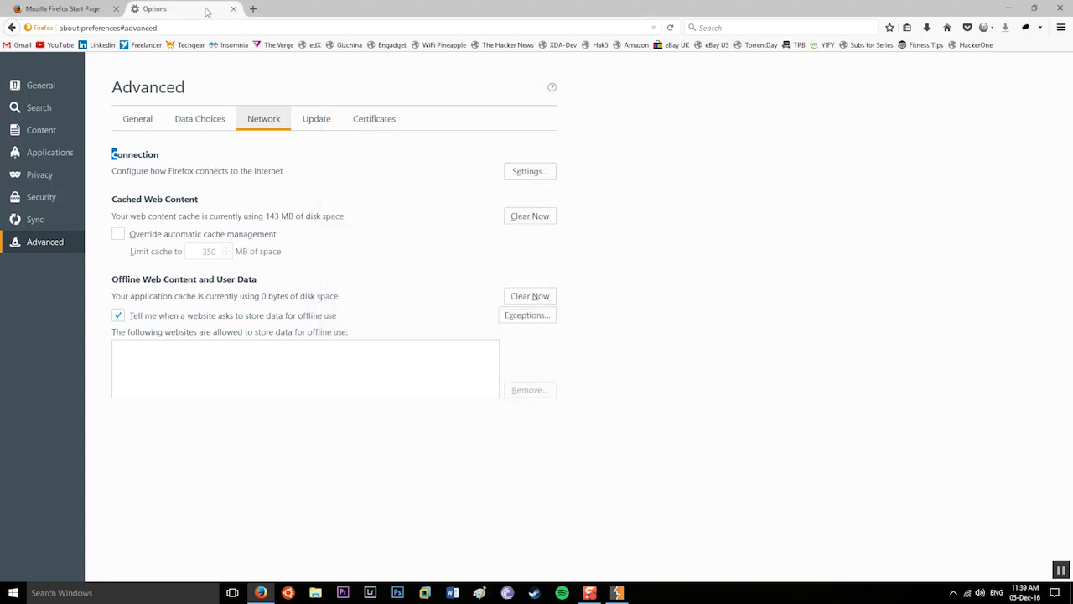
left_click(231, 9)
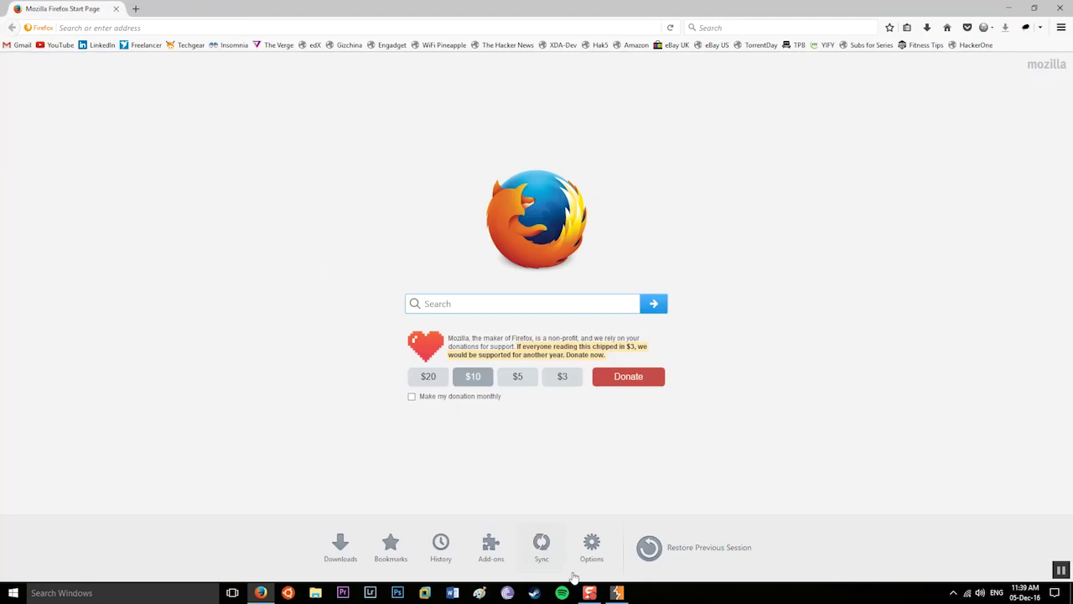
Step: Switch to Burp Suite, show the proxy's intercepted traffic and forward the Mozilla telemetry request
left_click(616, 593)
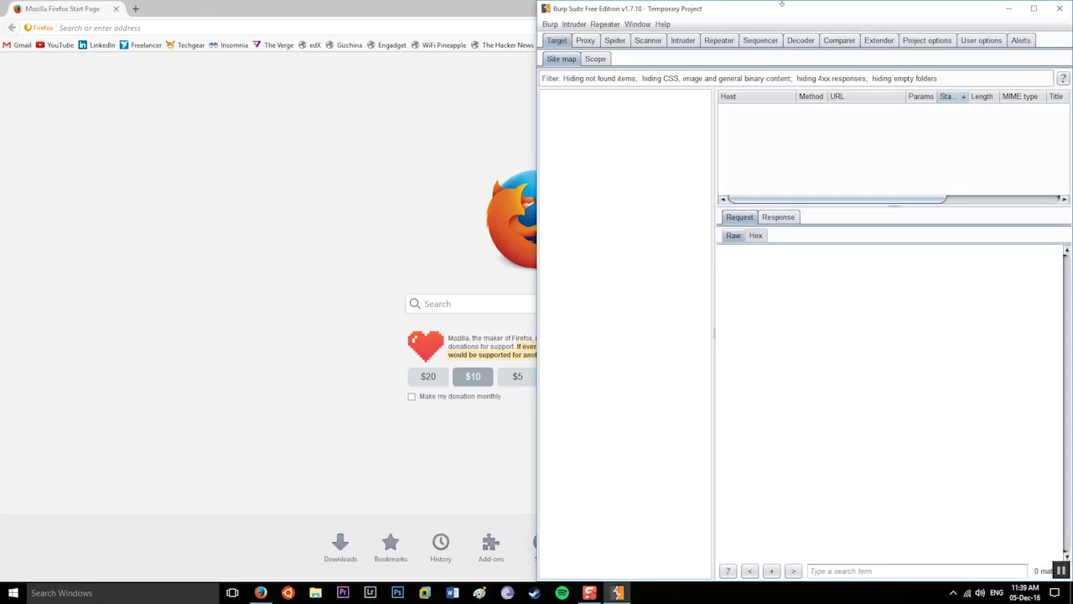
left_click(586, 42)
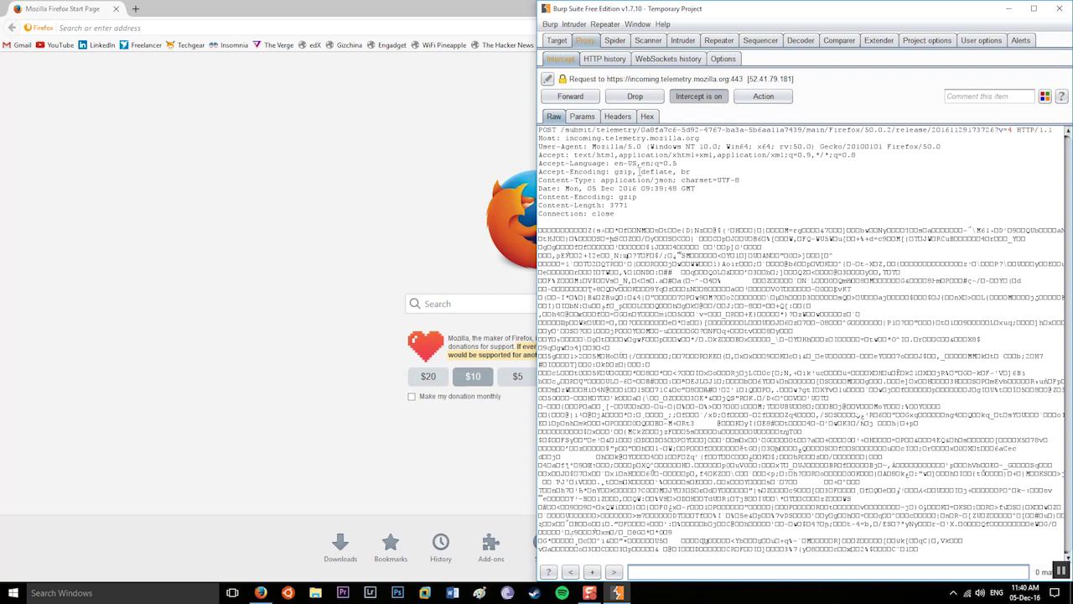
left_click(570, 96)
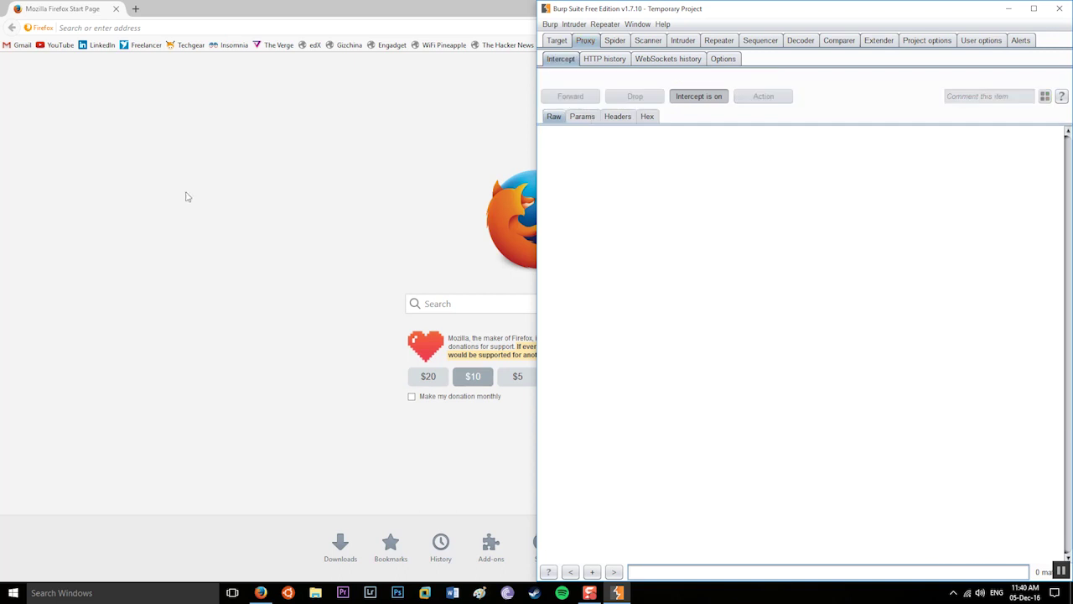
Step: Open the bookmarked Insomnia site in Firefox and return to Burp Suite to display the intercepted request
left_click(183, 206)
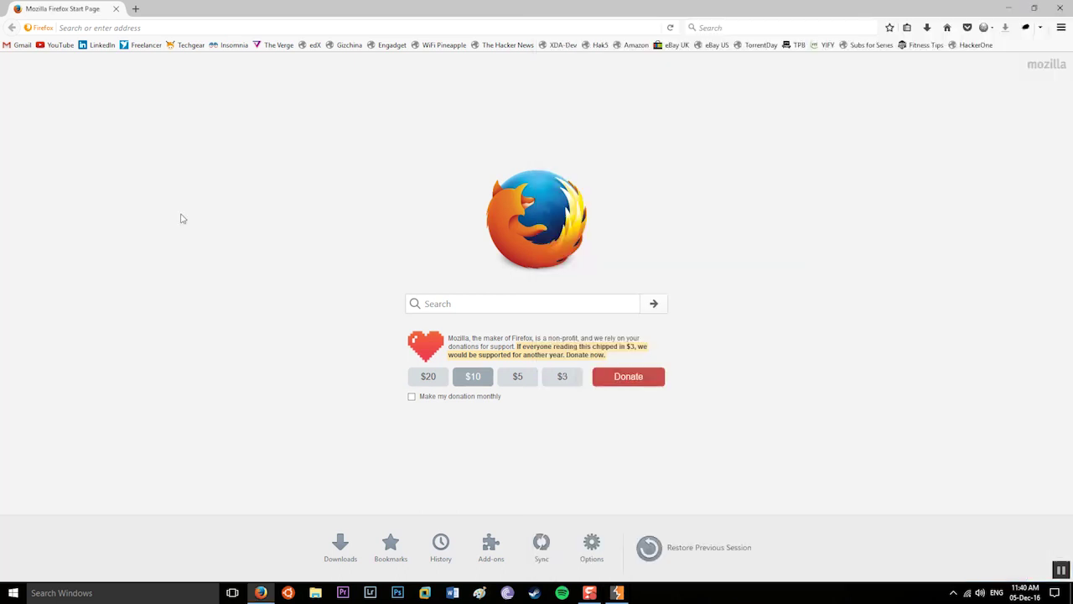
left_click(235, 46)
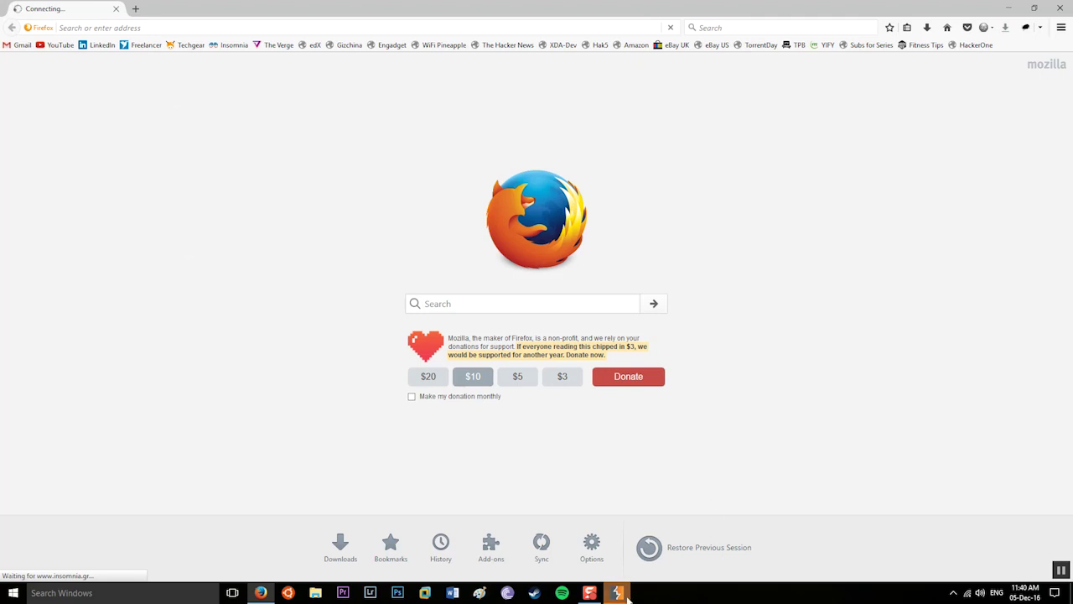
mouse_move(625, 600)
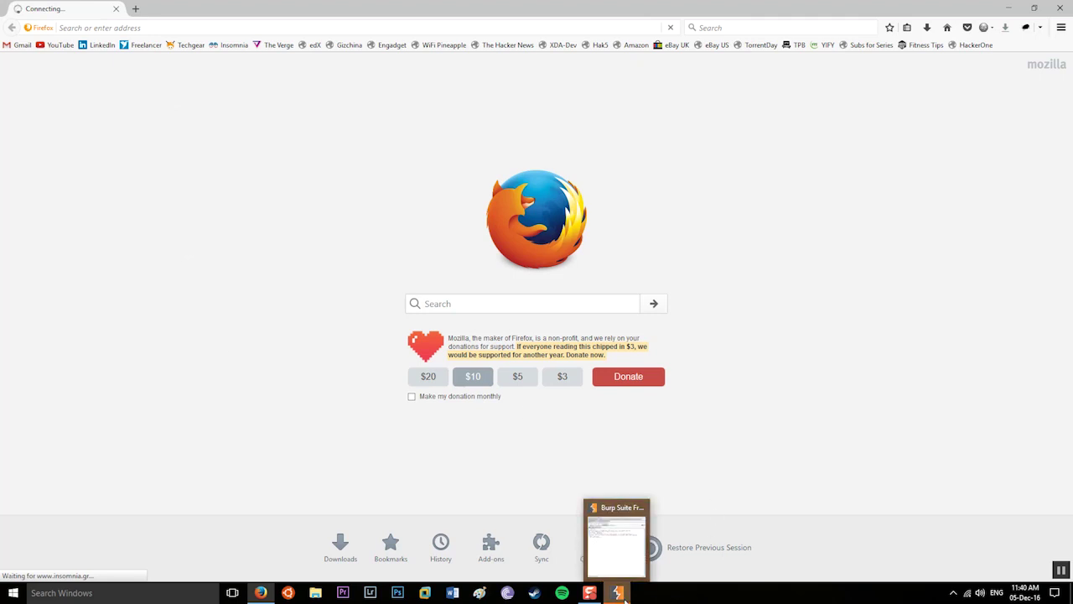
left_click(618, 593)
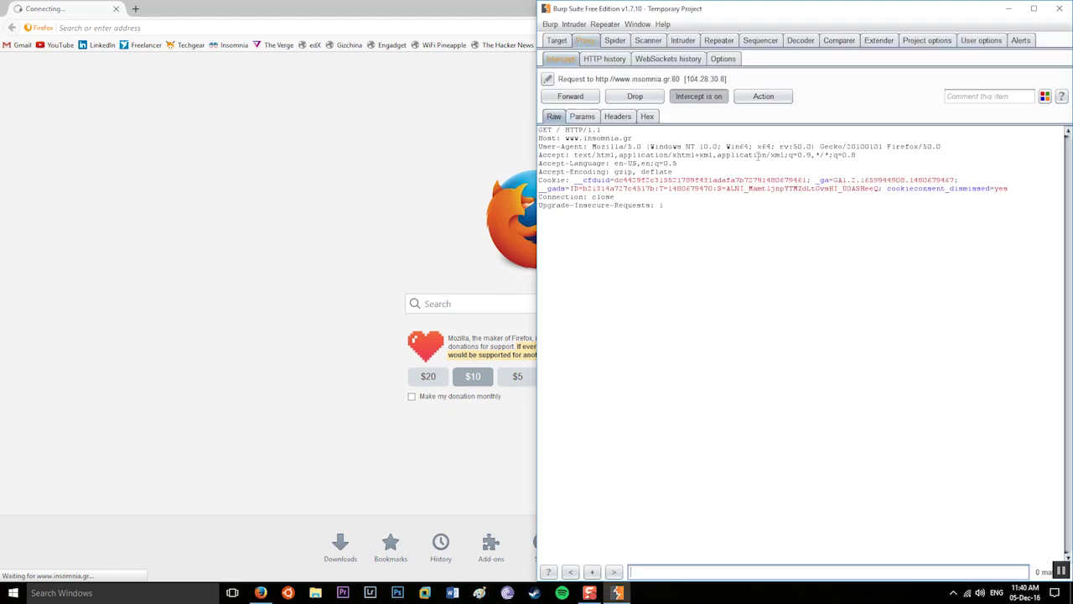
left_click_drag(539, 129, 706, 266)
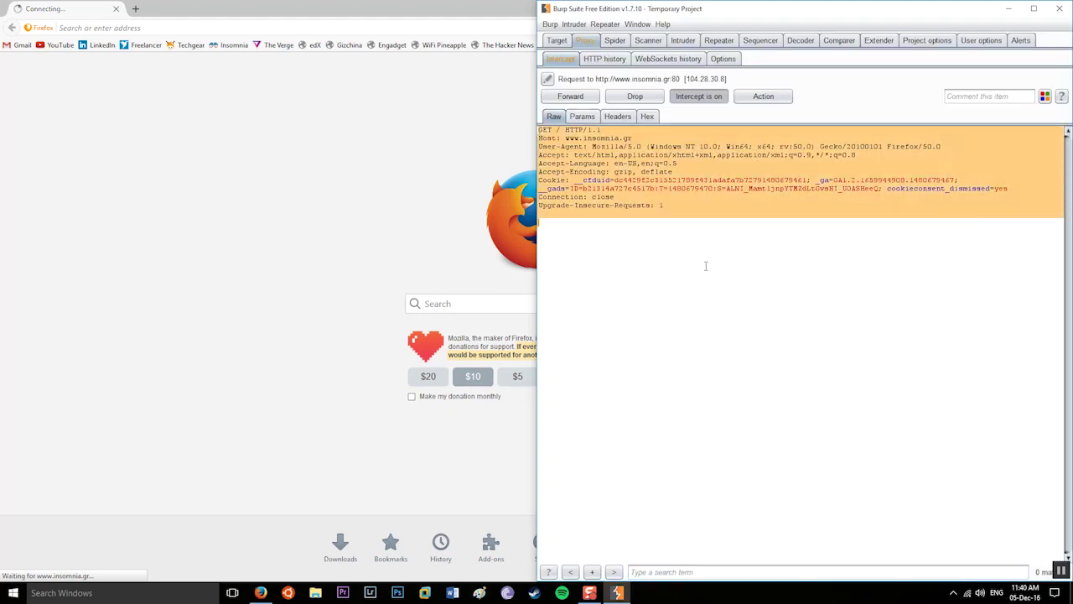
left_click(709, 219)
key("ctrl+Home")
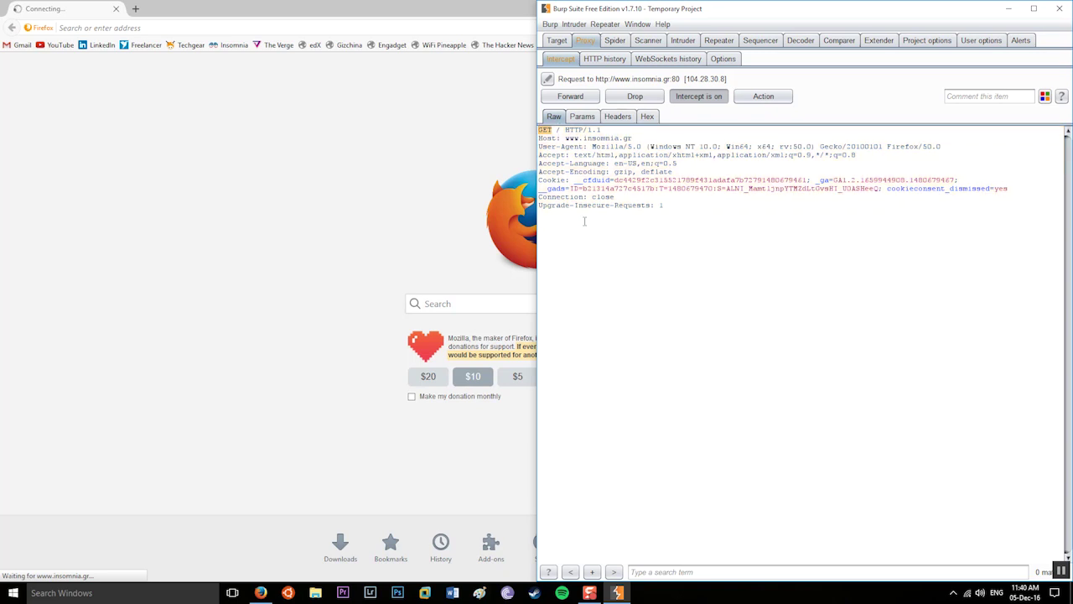
left_click(694, 205)
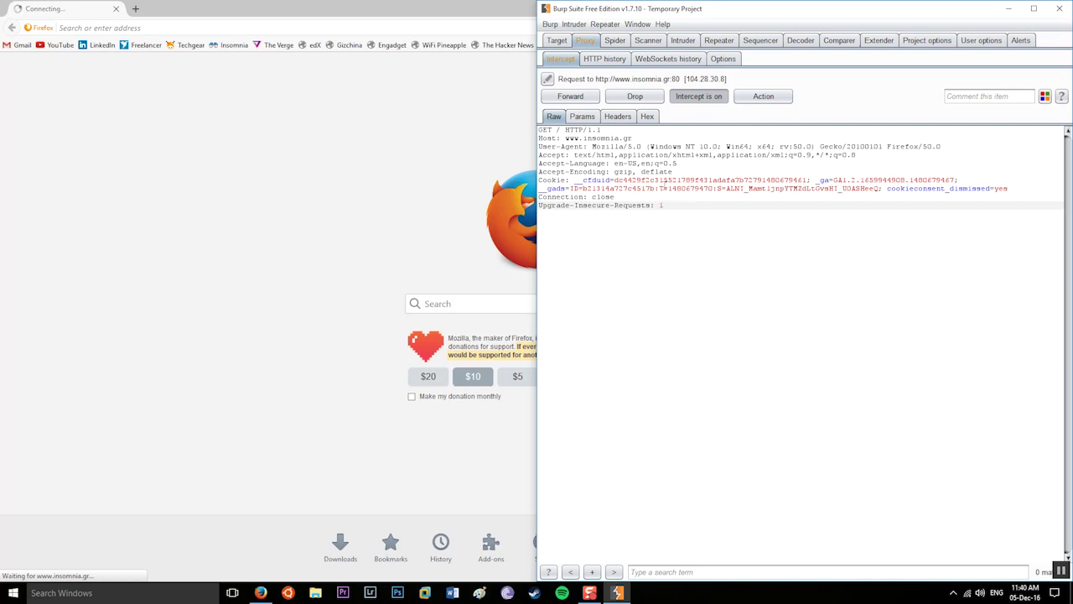
left_click(618, 181)
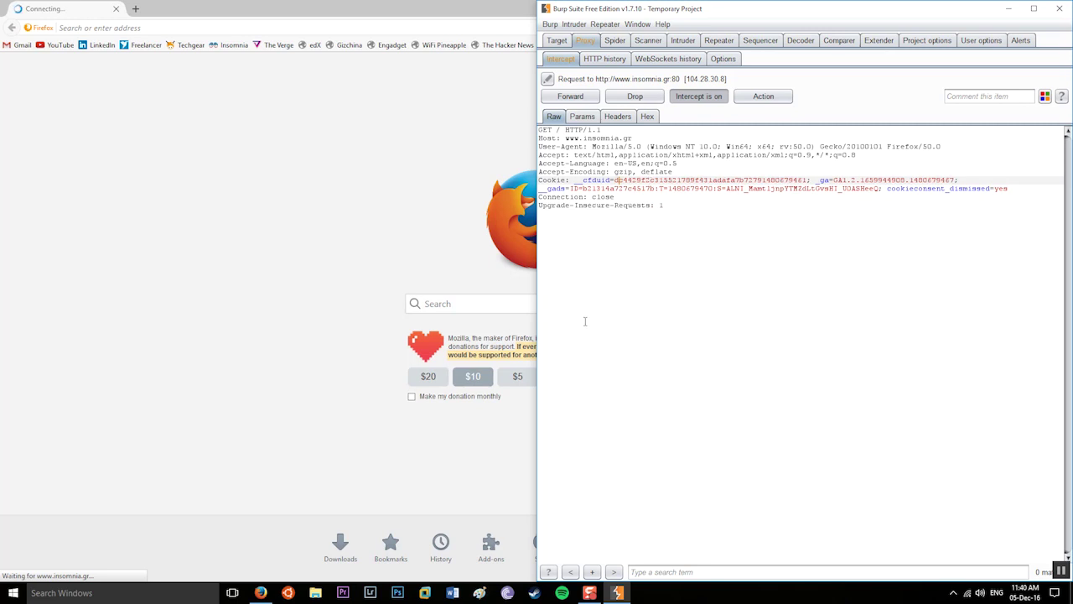
left_click_drag(539, 180, 571, 180)
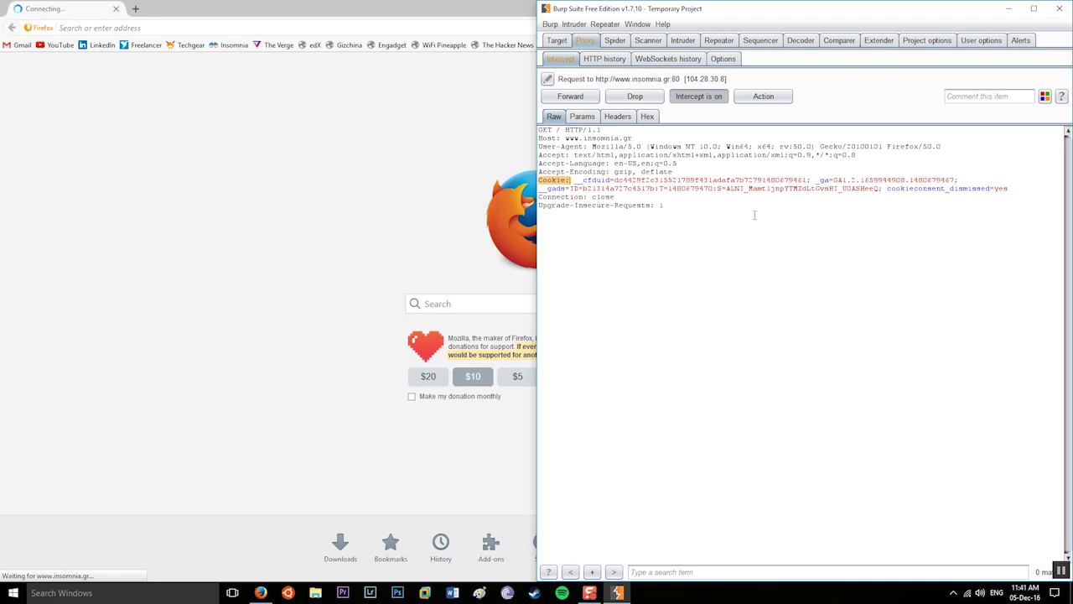
key("ctrl+a")
left_click(668, 291)
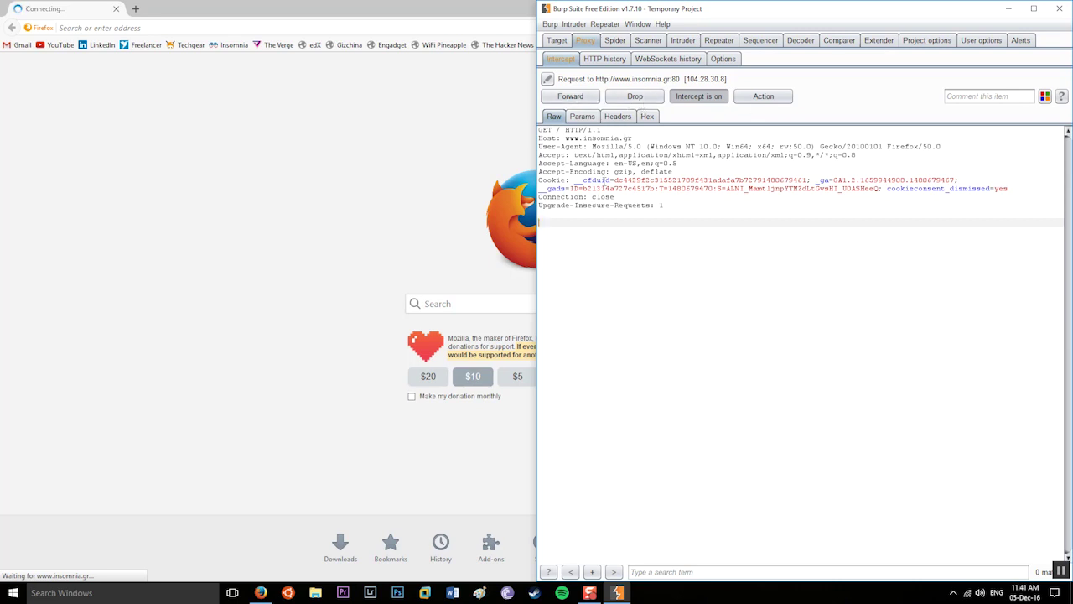
Step: Forward the intercepted Insomnia request, check the page in Firefox and return to Burp Suite
left_click(571, 97)
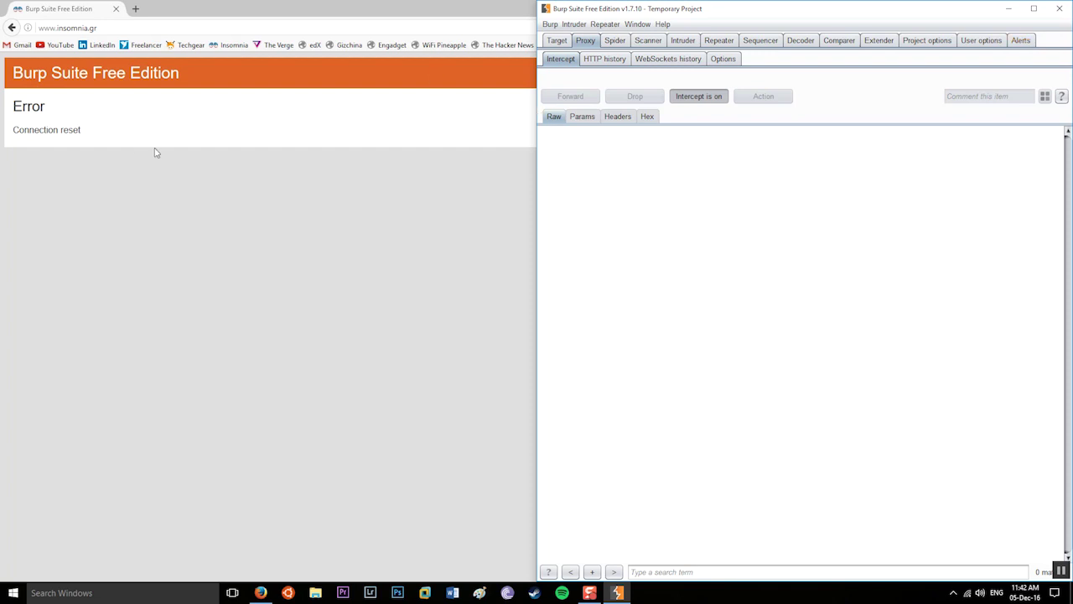
key("super+Up")
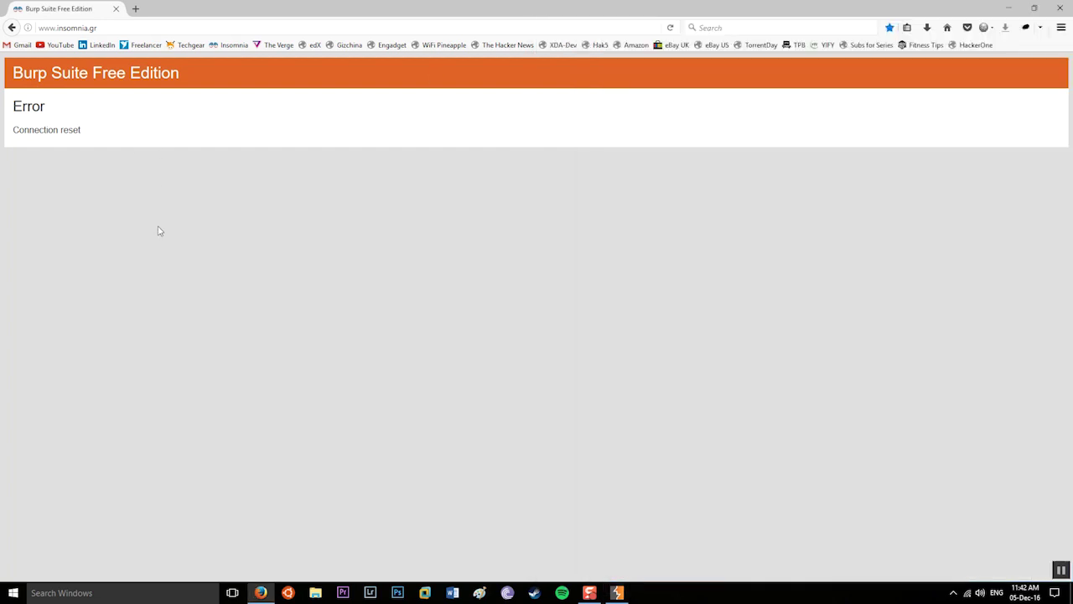
left_click(618, 593)
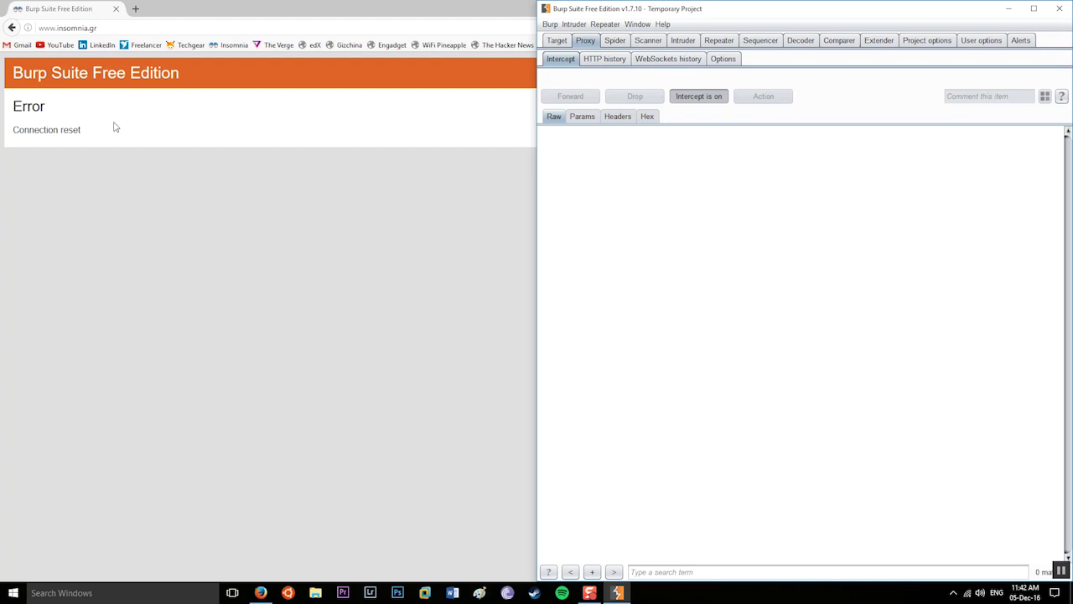
Step: Request the bookmarked Insomnia site again in Firefox and clear the held request from Burp Suite's intercept
left_click(226, 48)
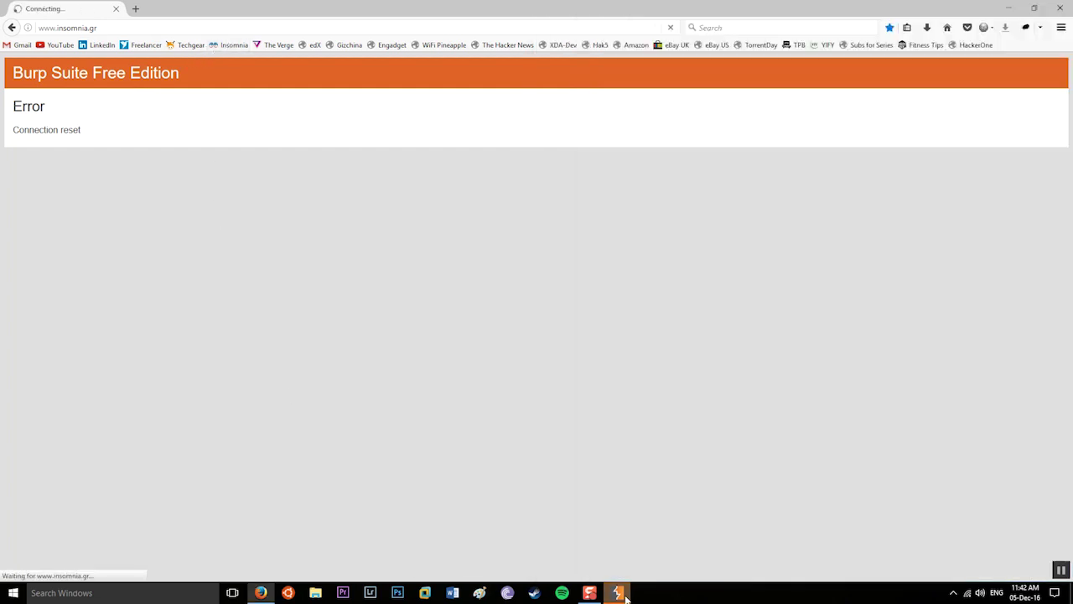
left_click(617, 593)
left_click(621, 94)
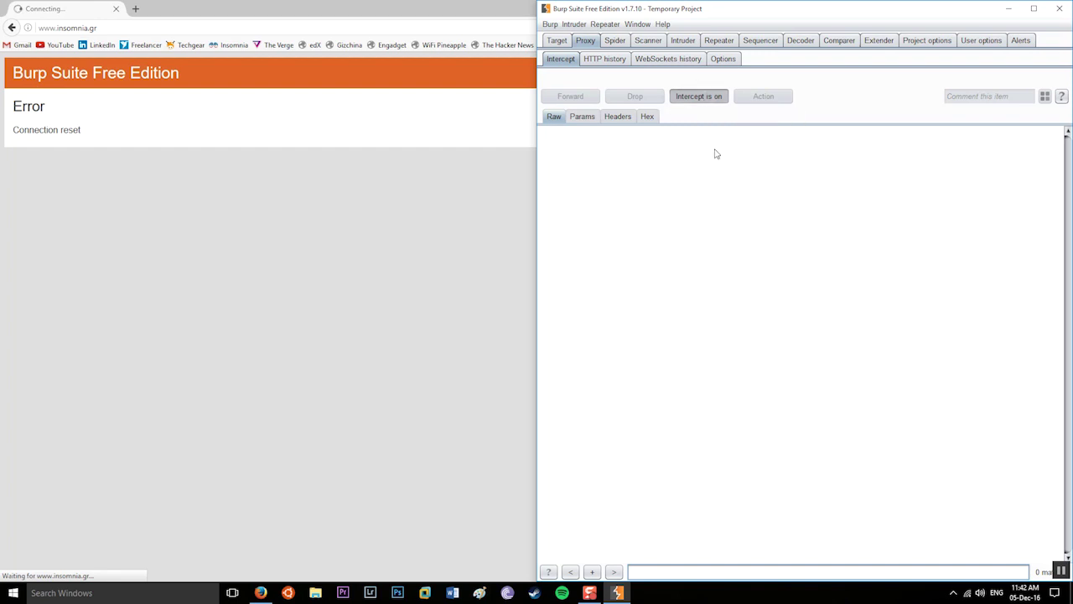
Step: Turn proxy interception off and on again
left_click(702, 99)
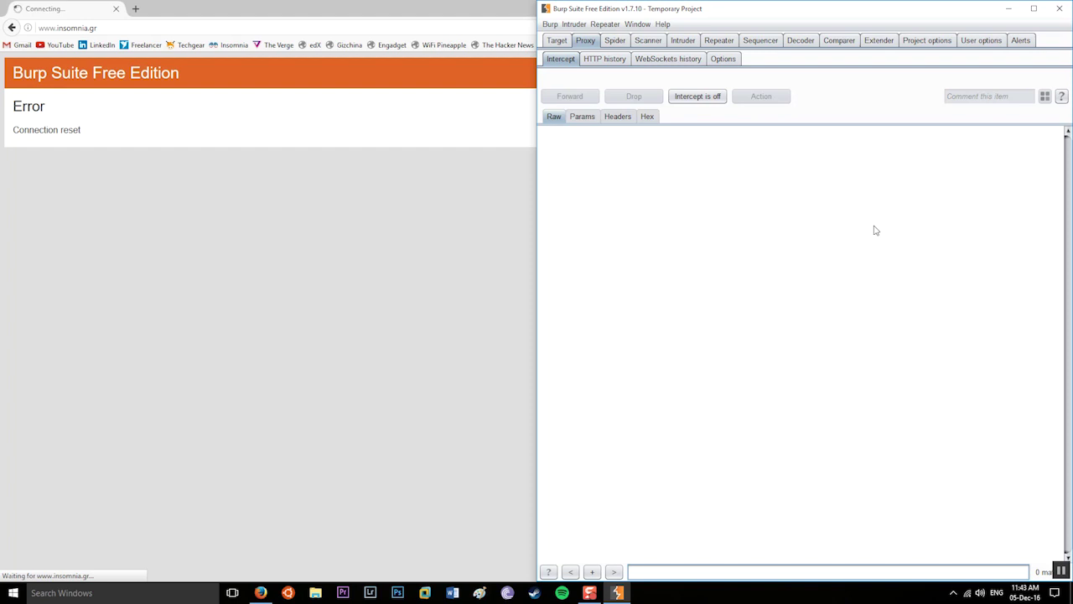
left_click(702, 98)
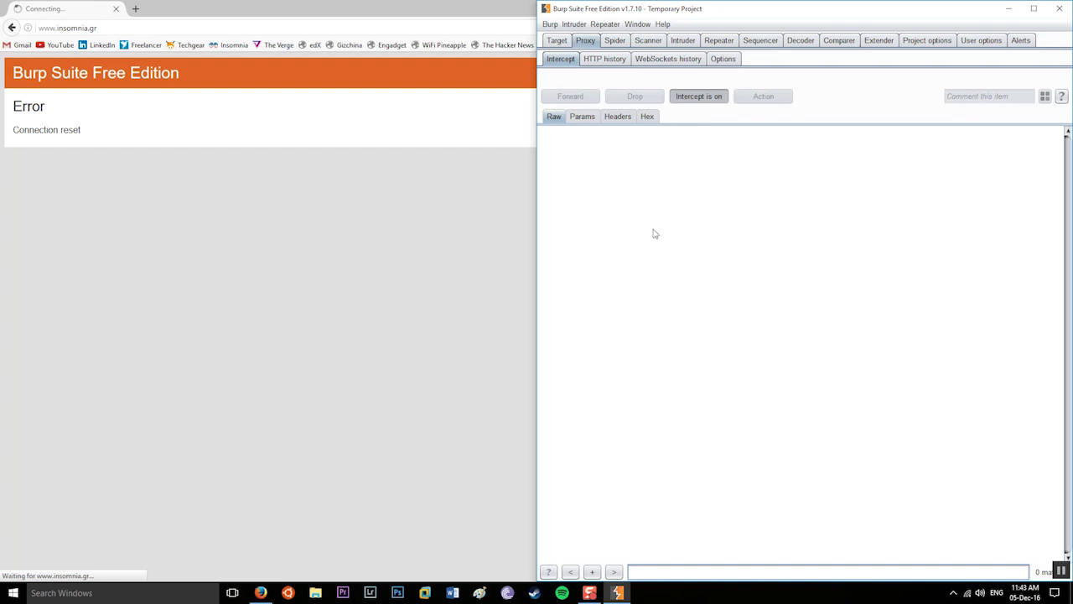
Step: Close the stalled Insomnia tab in Firefox and restart the browser with the preselected user profile
left_click(216, 18)
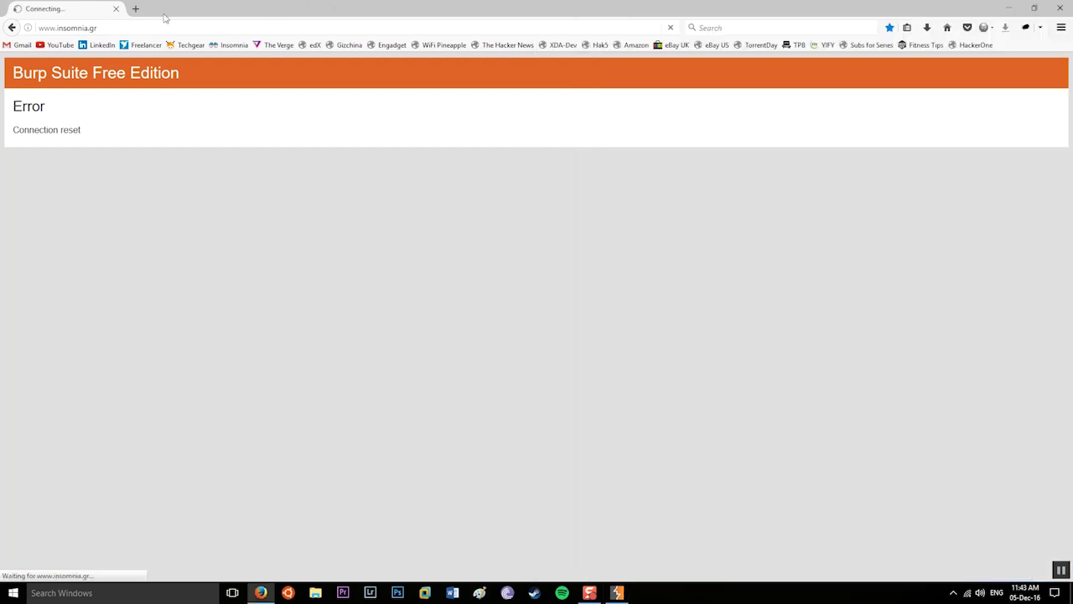
left_click(116, 8)
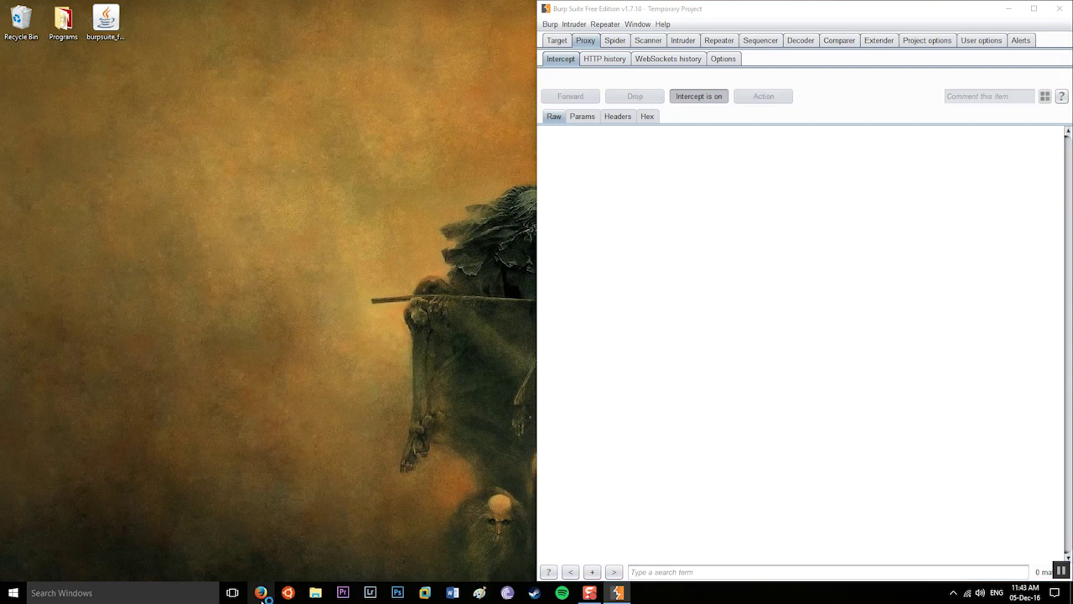
left_click(260, 593)
left_click(549, 363)
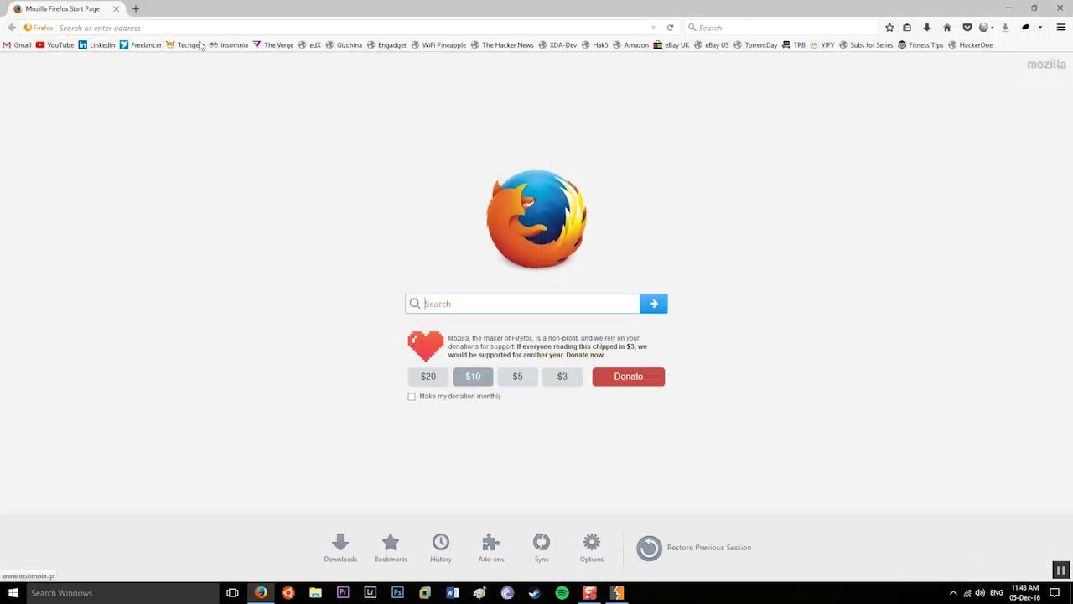
Step: Request the bookmarked Gmail site in Firefox, switch to Burp Suite and forward the intercepted mail.google.com and self-repair.mozilla.org requests
left_click(19, 44)
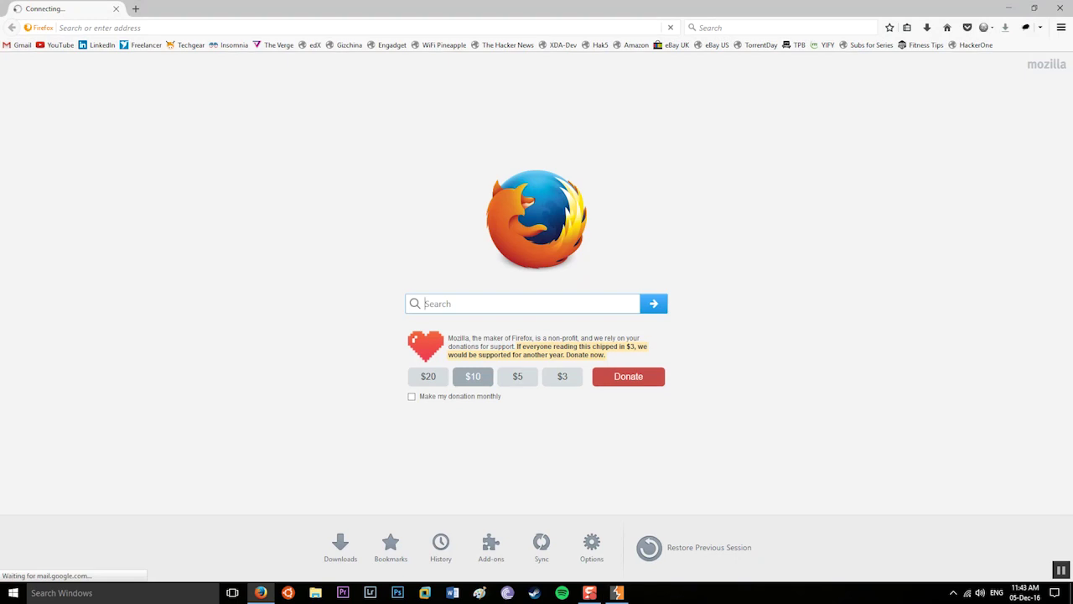
left_click(617, 593)
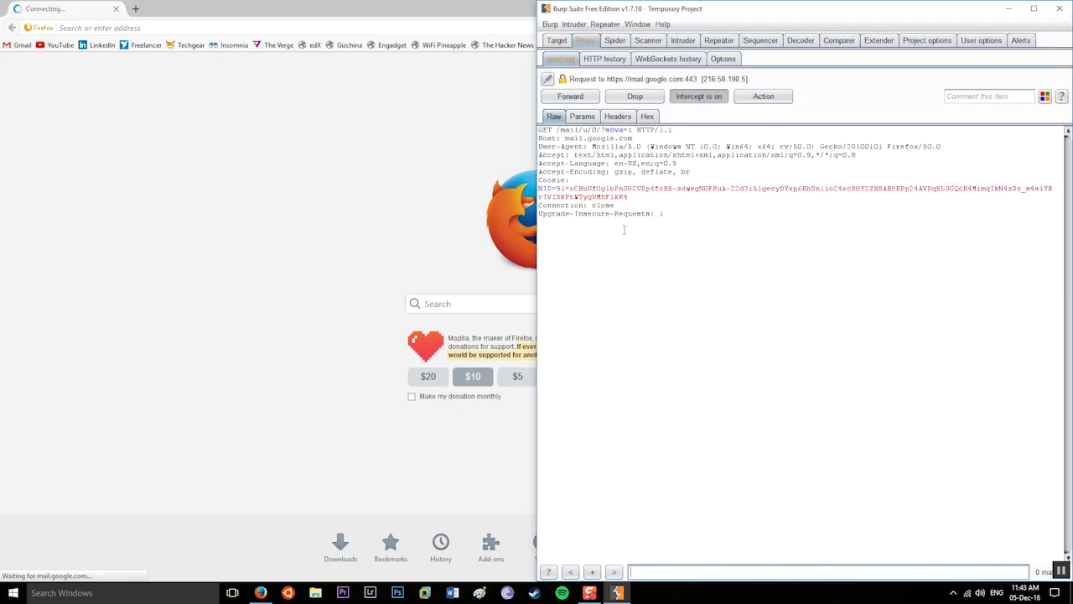
left_click(570, 97)
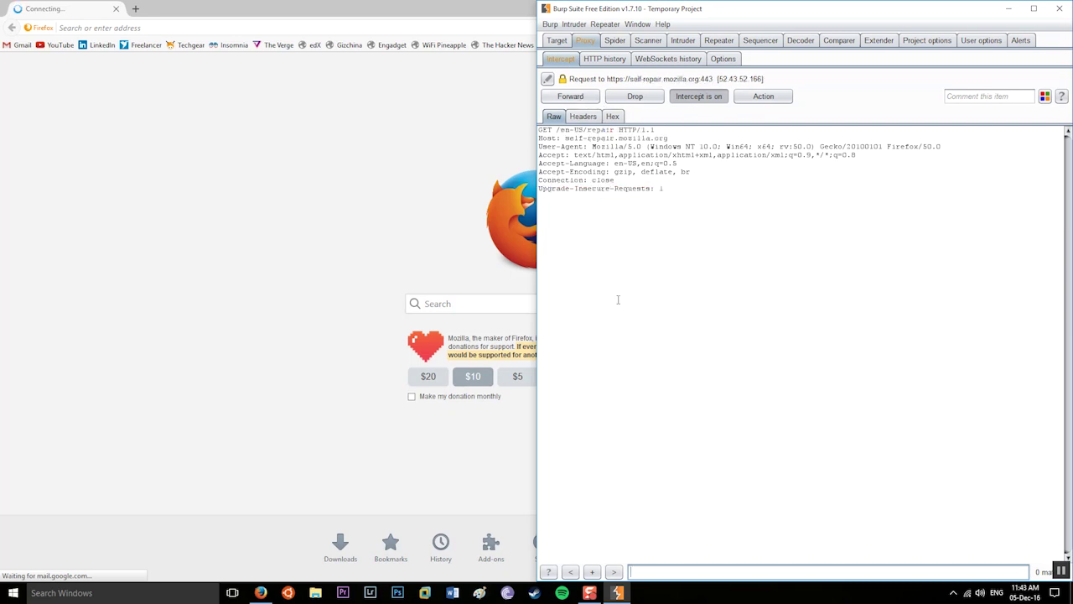
left_click(576, 97)
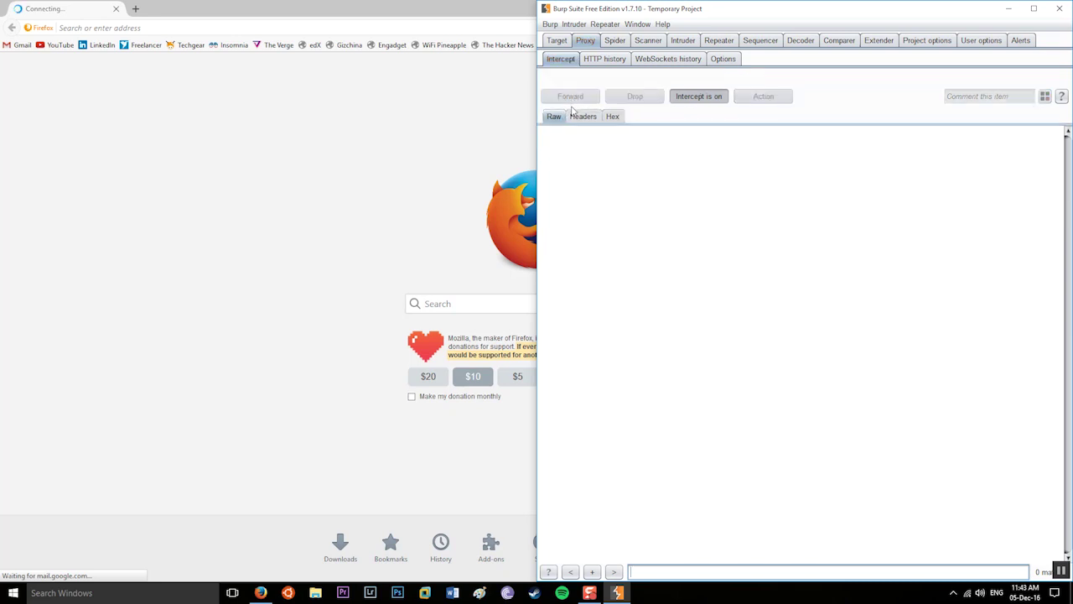
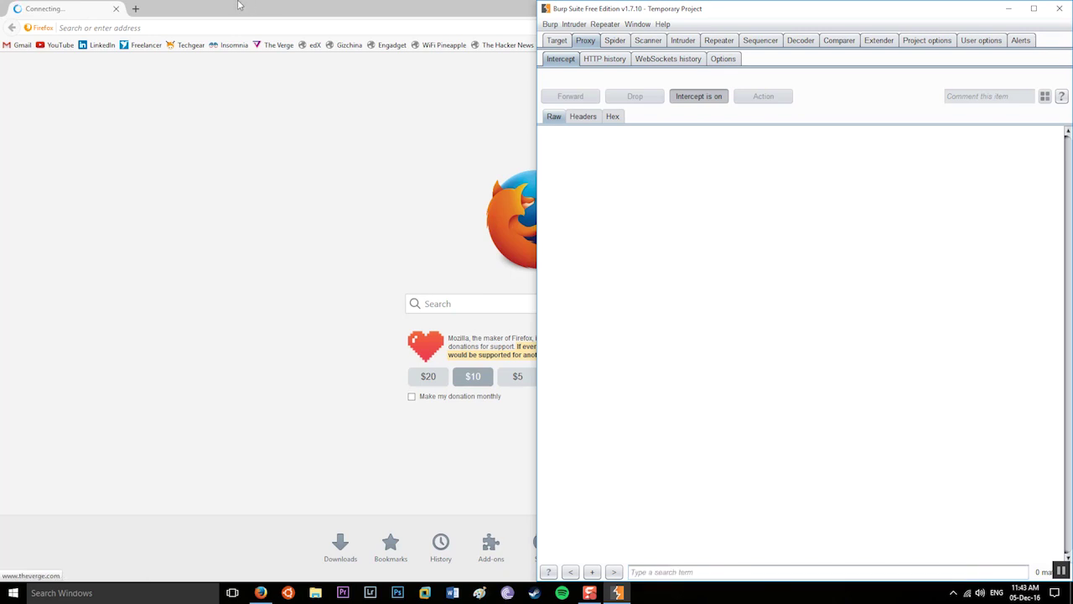
Step: Request hakin9.org in a new Firefox tab and bring Burp Suite back maximized
left_click(135, 8)
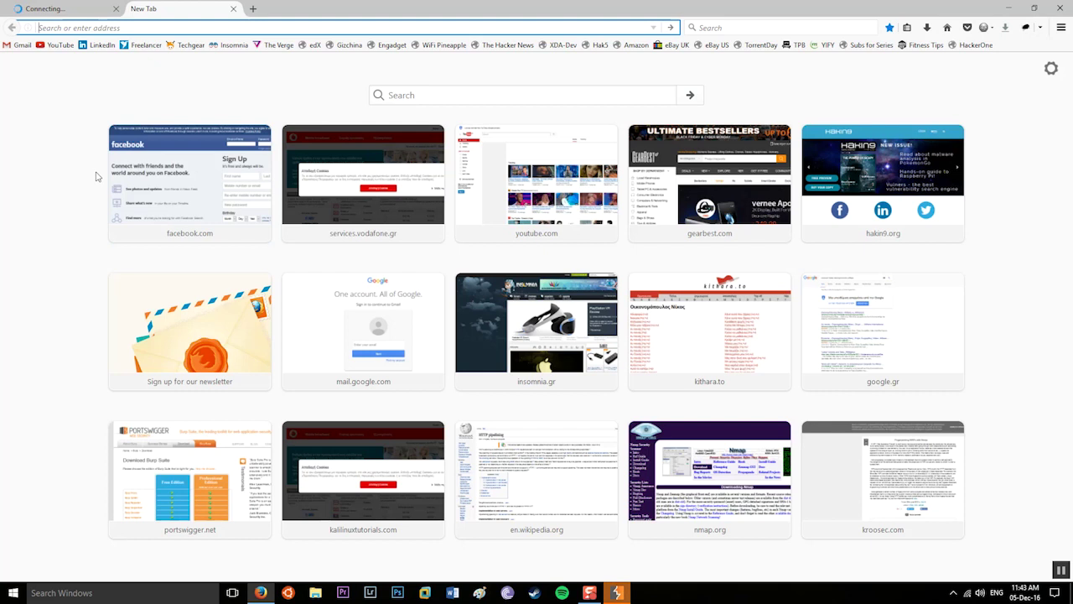
left_click(838, 162)
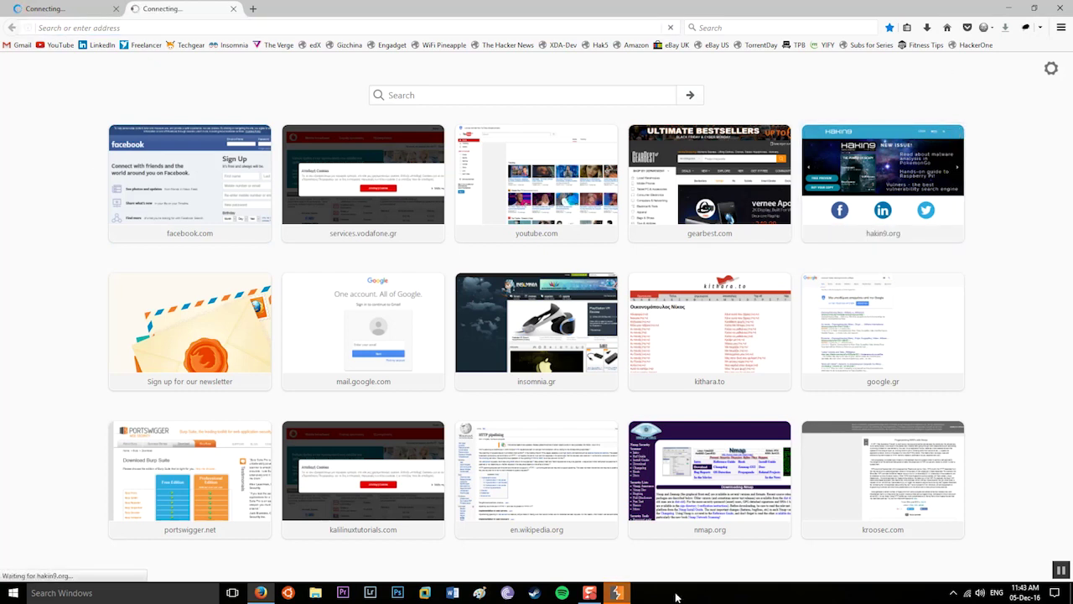
left_click(620, 593)
left_click(1008, 9)
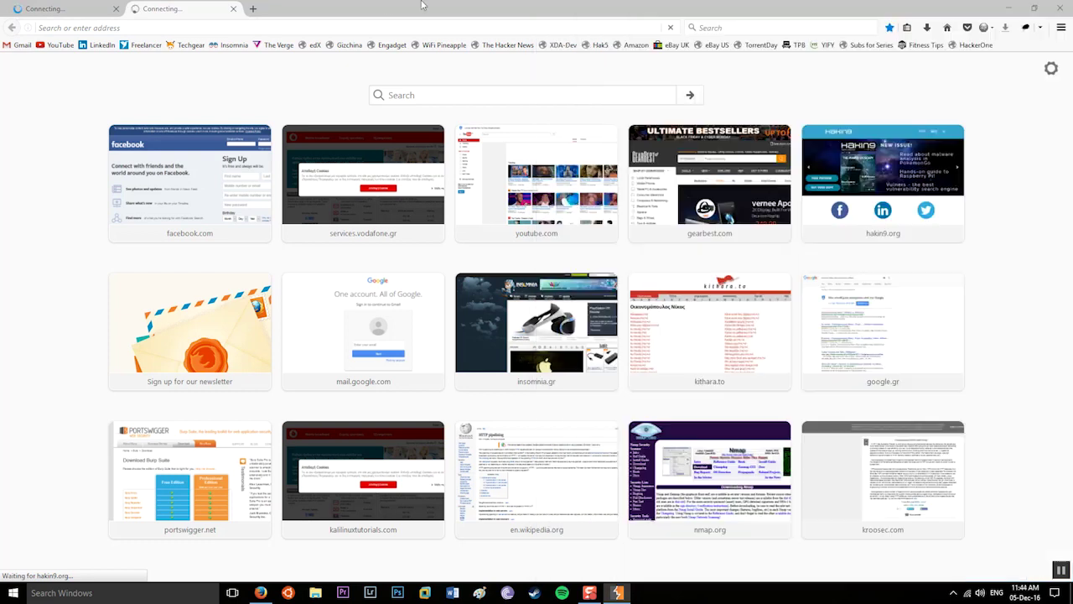
left_click(1009, 7)
left_click_drag(612, 4, 466, 1)
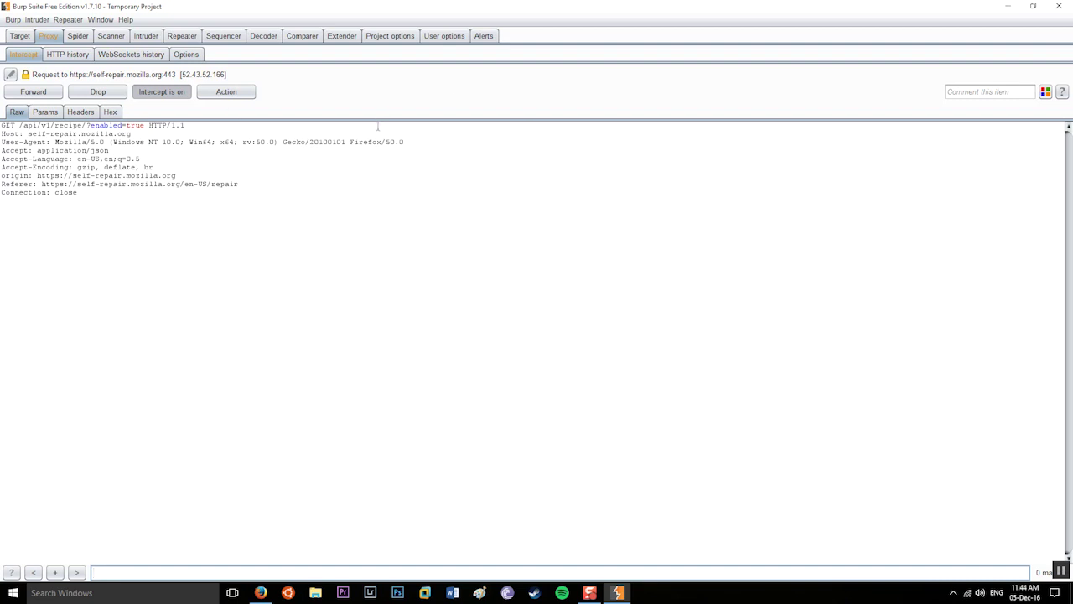
Step: Examine the actions available for the intercepted self-repair.mozilla.org request, without applying any of them
left_click(236, 95)
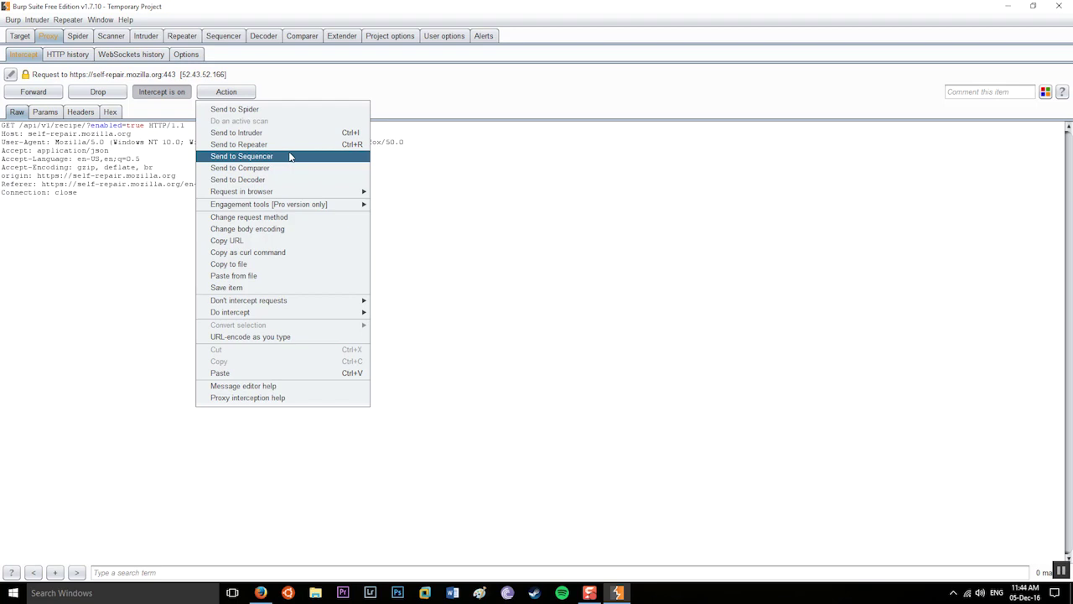
mouse_move(319, 205)
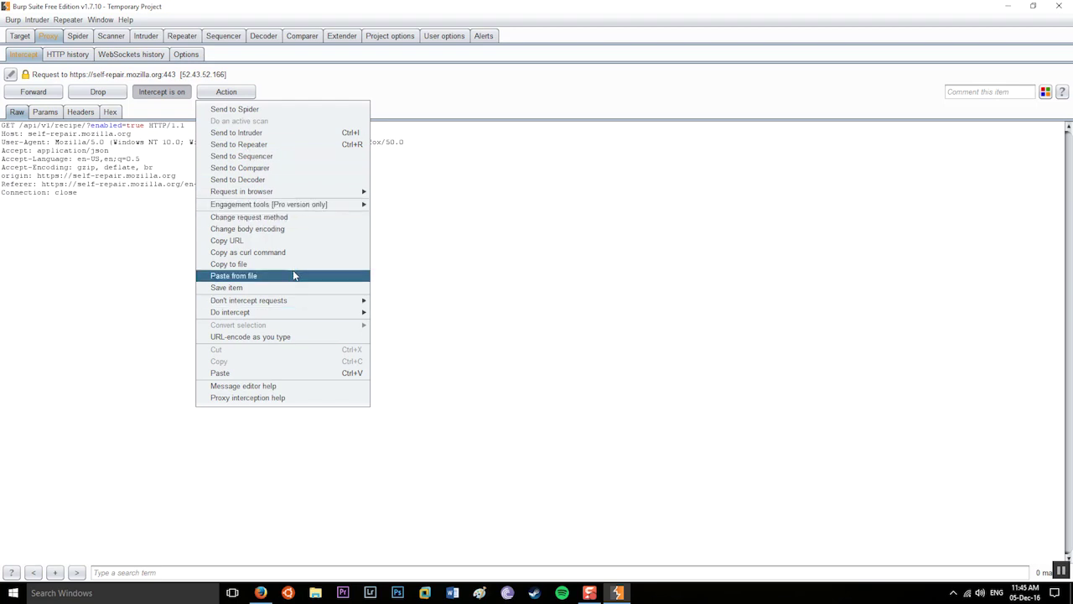
left_click(81, 231)
left_click(146, 125)
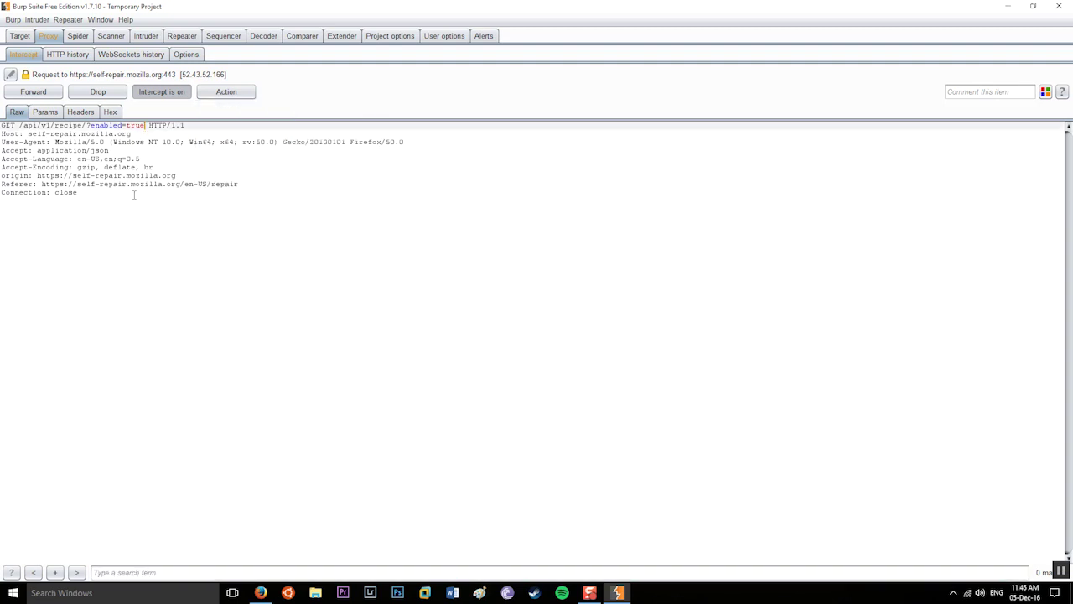
Step: Change the enabled parameter in the intercepted self-repair.mozilla.org request to false
left_click(261, 593)
left_click(261, 593)
left_click_drag(87, 124, 125, 125)
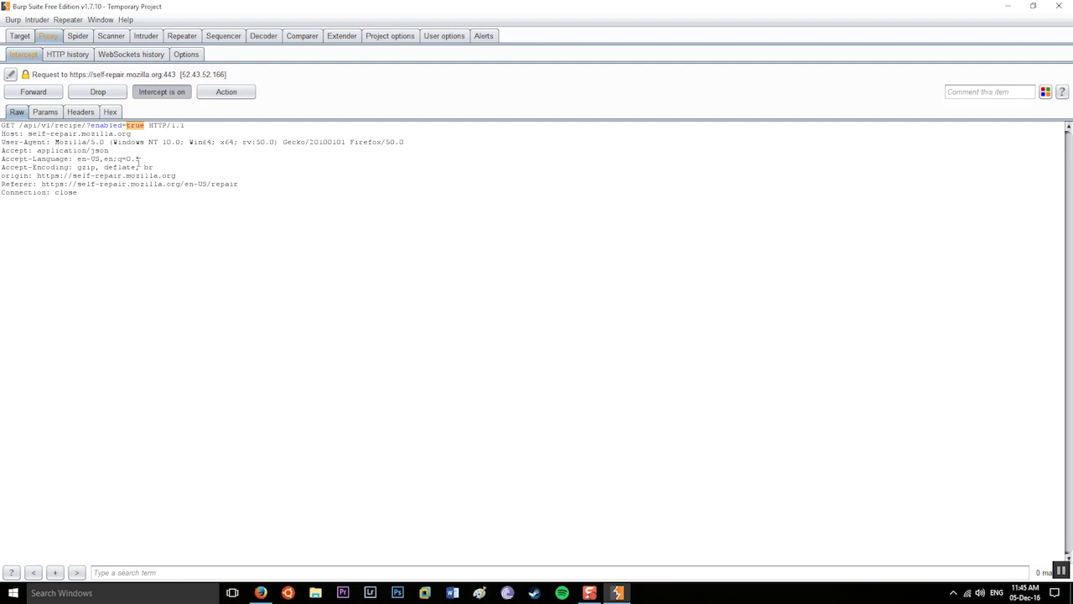
type("false")
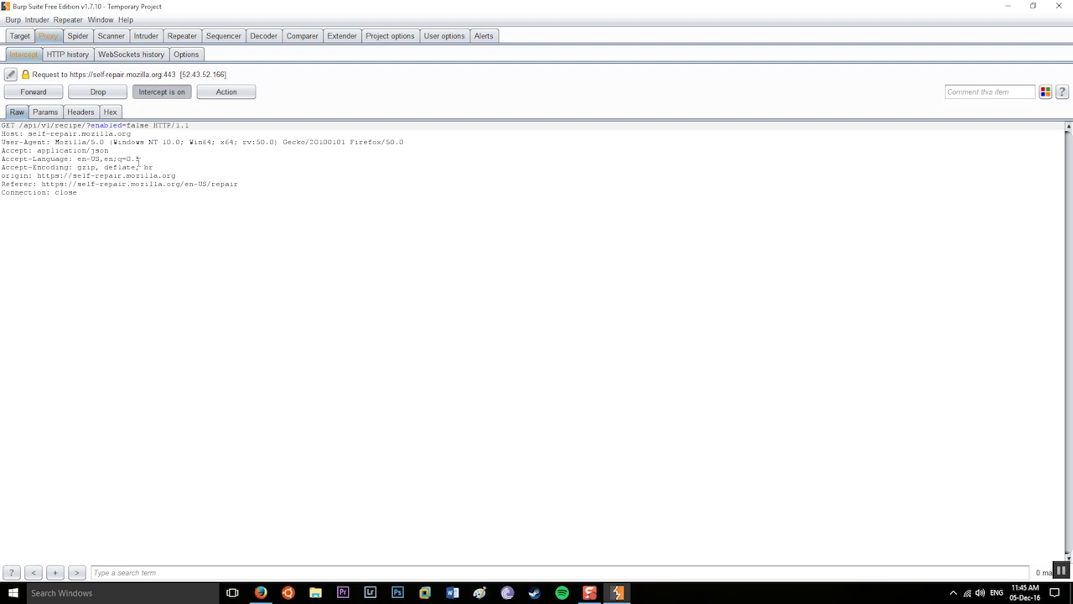
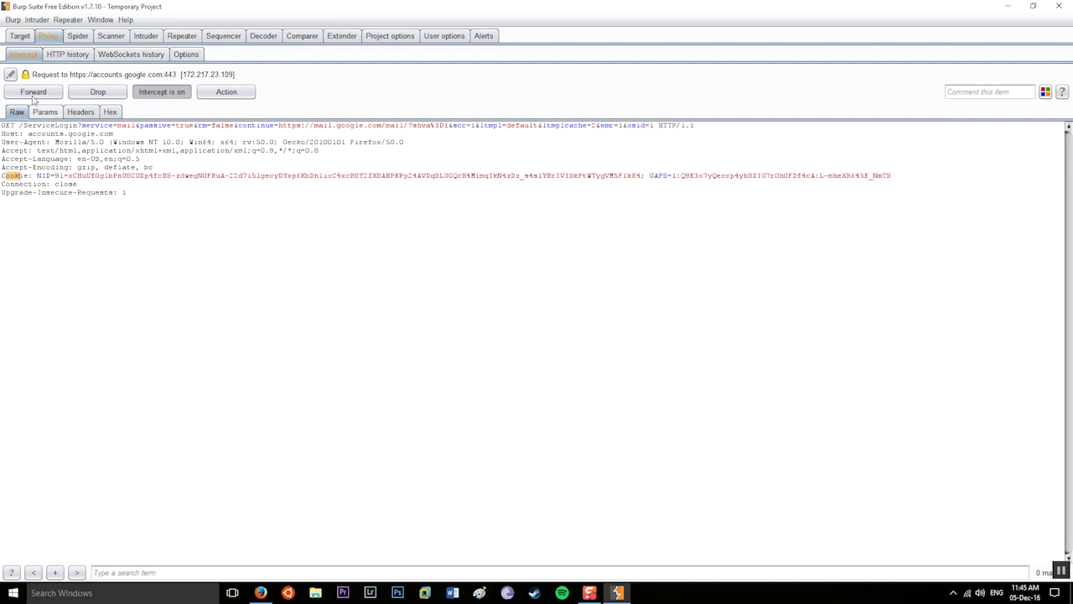
Step: Forward the accounts.google.com request, inspect the cookie values of the hakin9.org request and forward it too
left_click(34, 92)
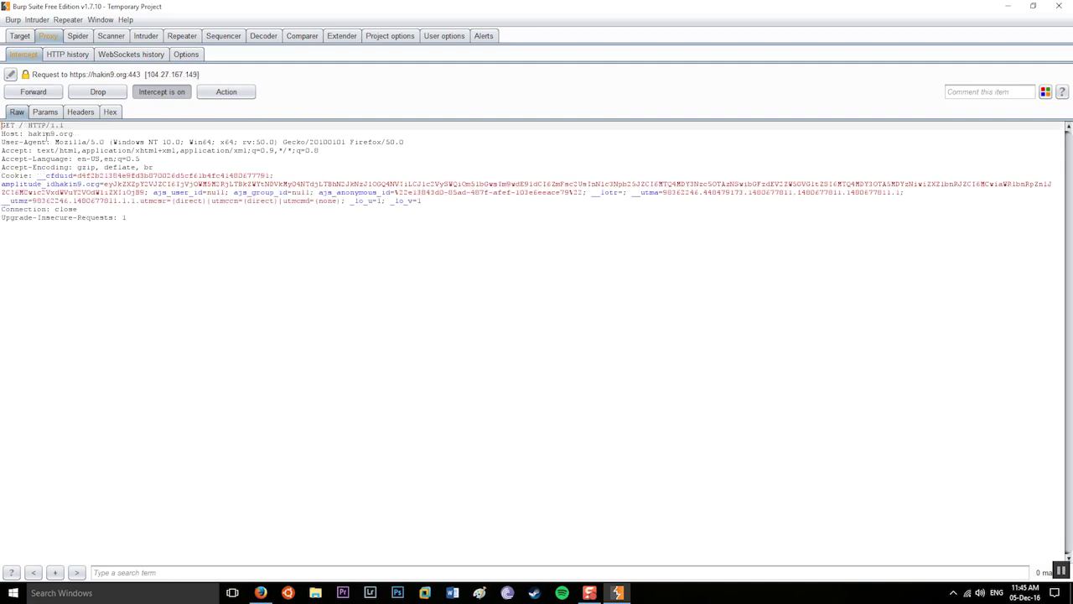
left_click_drag(47, 175, 329, 183)
left_click(447, 184)
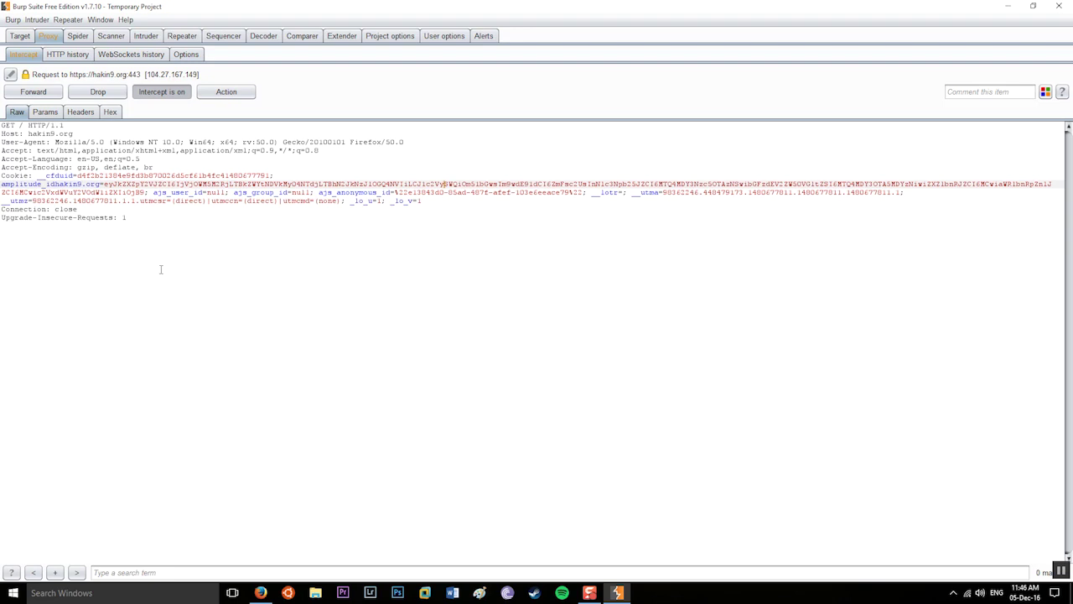
left_click(42, 93)
left_click(1008, 6)
left_click(261, 593)
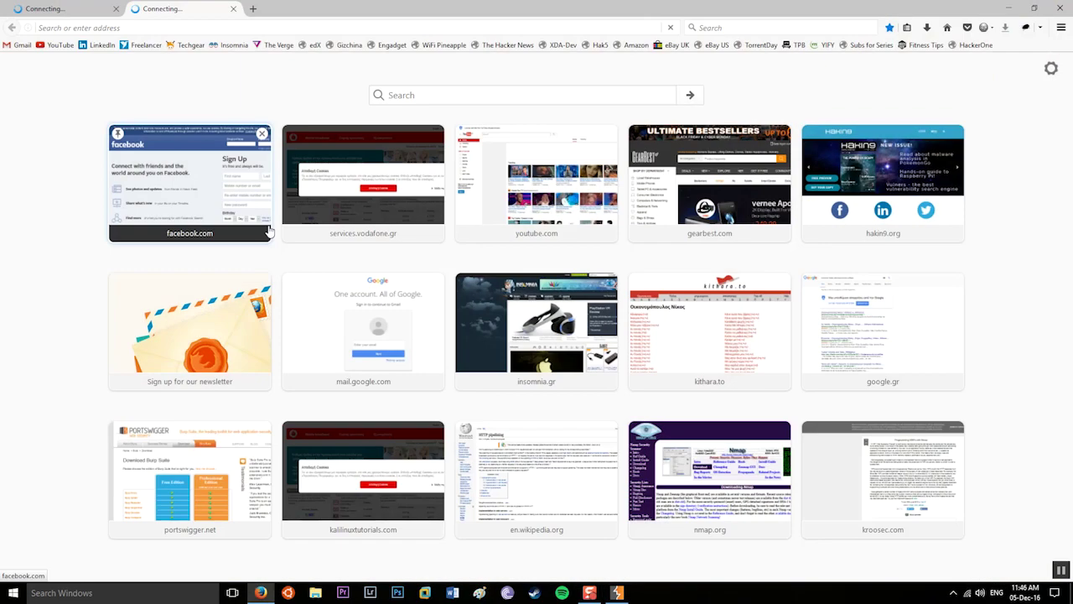
left_click(233, 9)
left_click(117, 8)
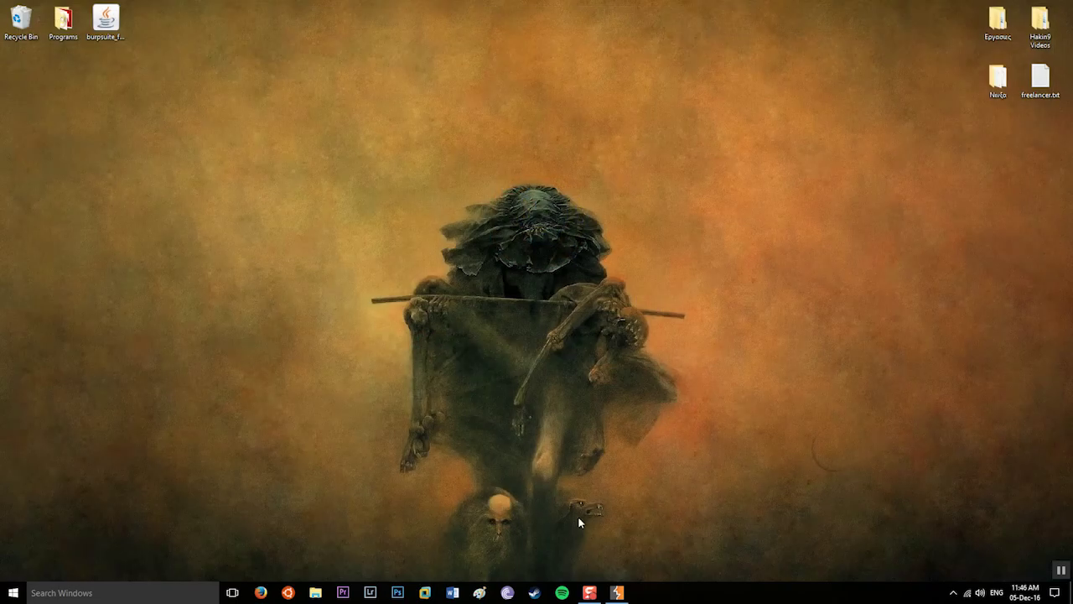
left_click(617, 593)
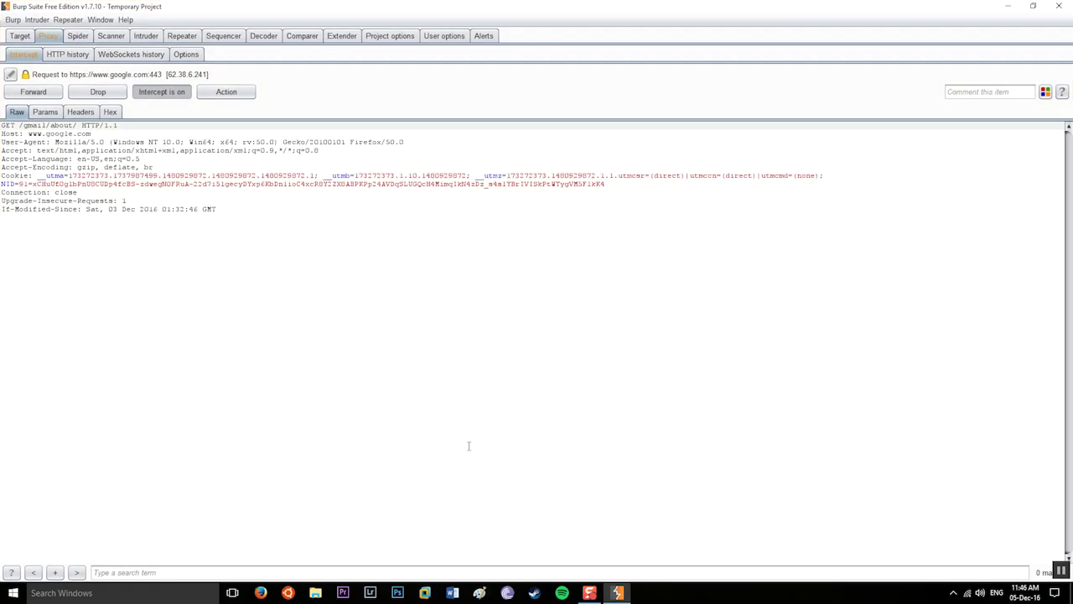
left_click(33, 91)
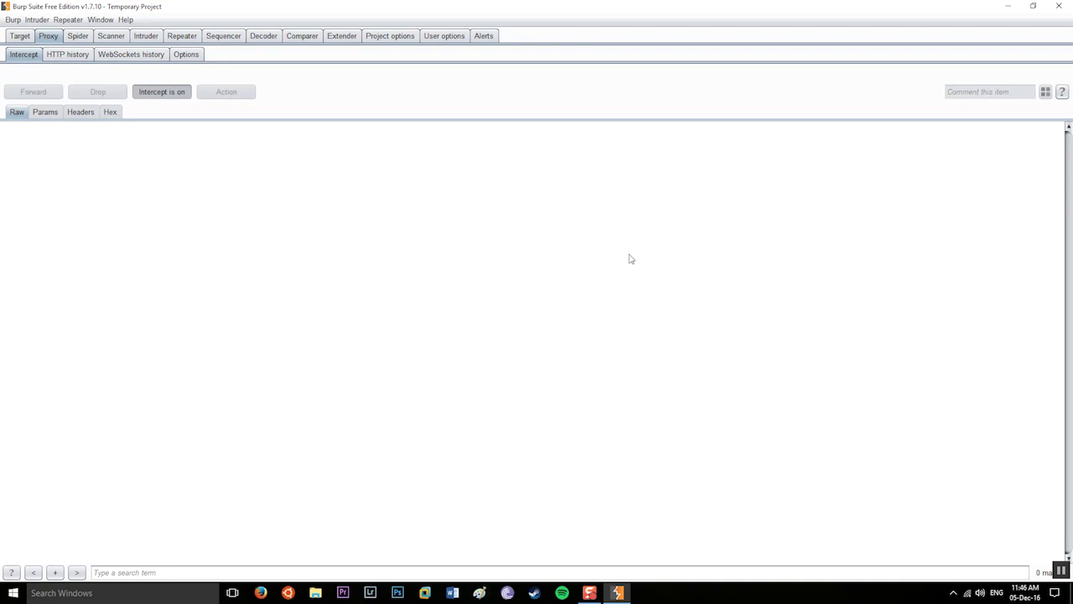